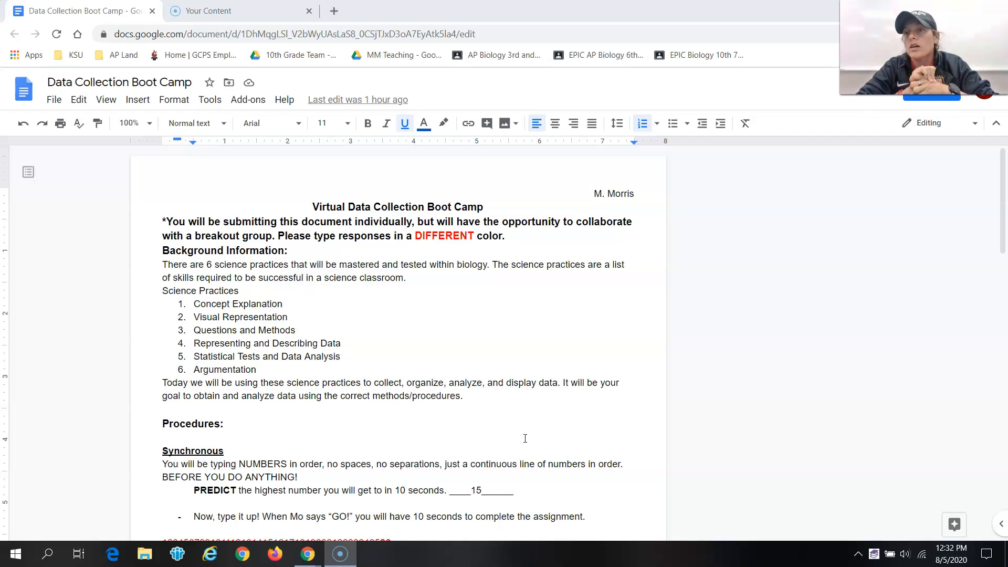
Step: Highlight the prediction sentence and the final typed number in the document's Synchronous procedures
scroll(525, 438, down, 5)
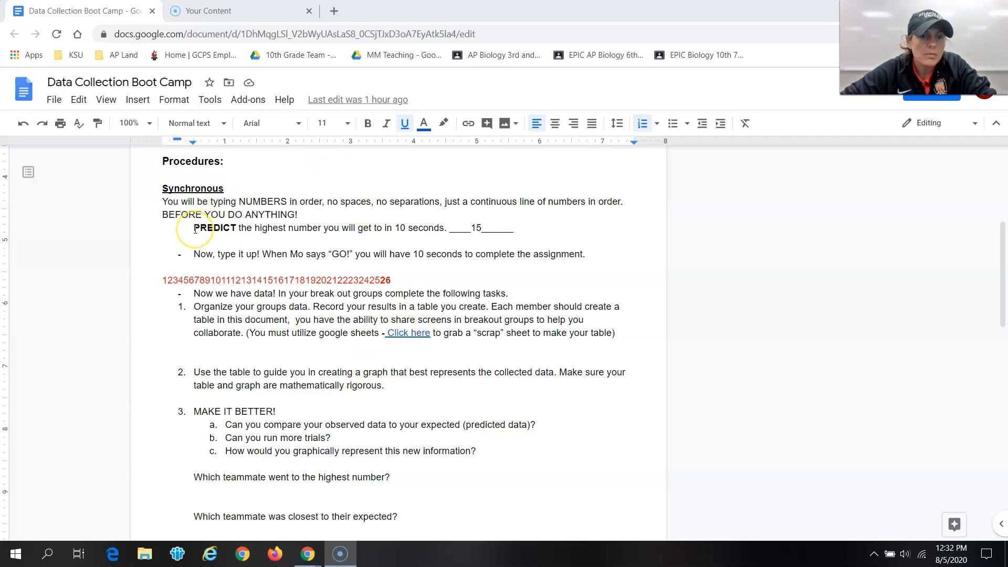
drag(194, 229, 447, 232)
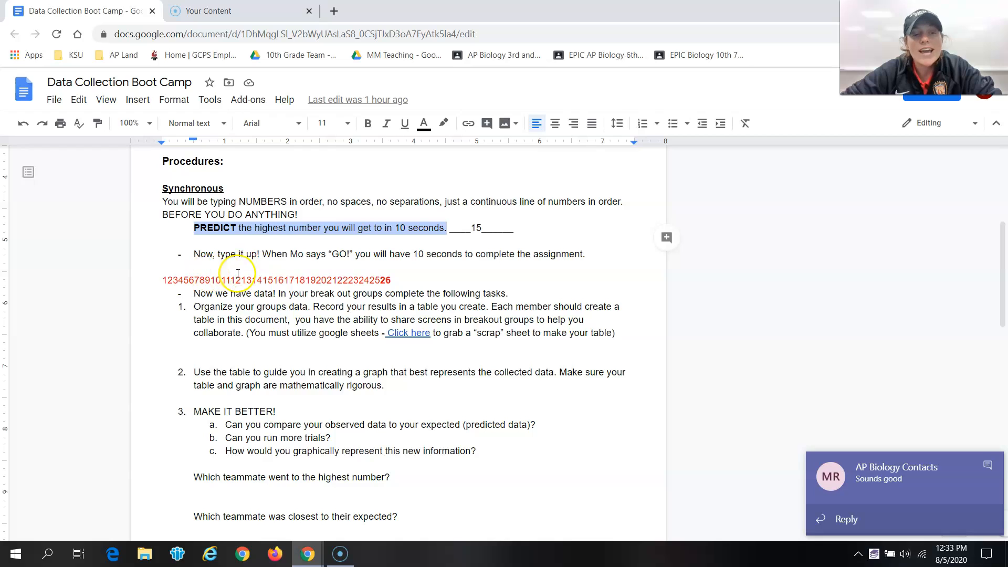
drag(393, 279, 380, 280)
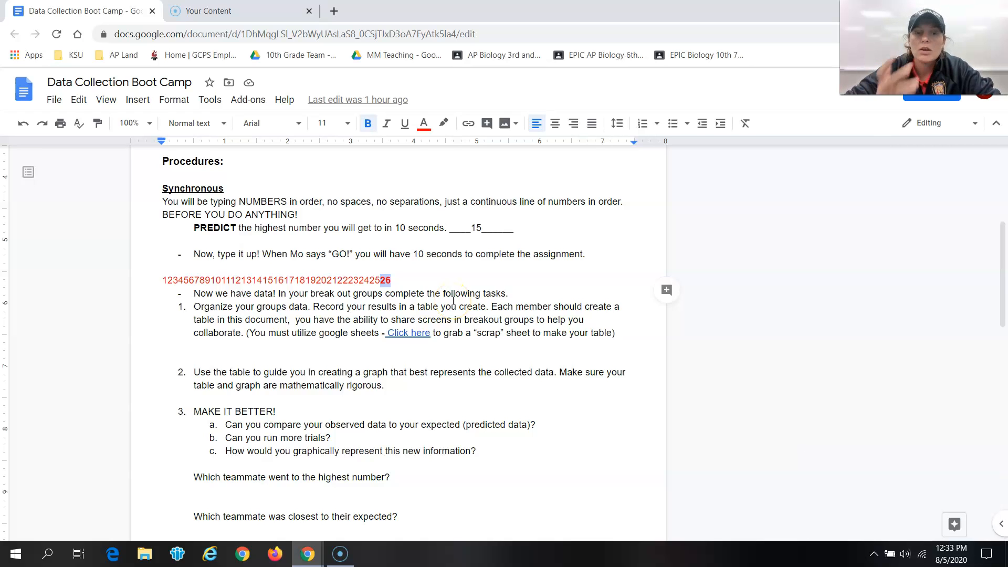
Step: Open the scrap sheet link and make a copy of My Data Table - AP Bio Boot Camp
click(393, 333)
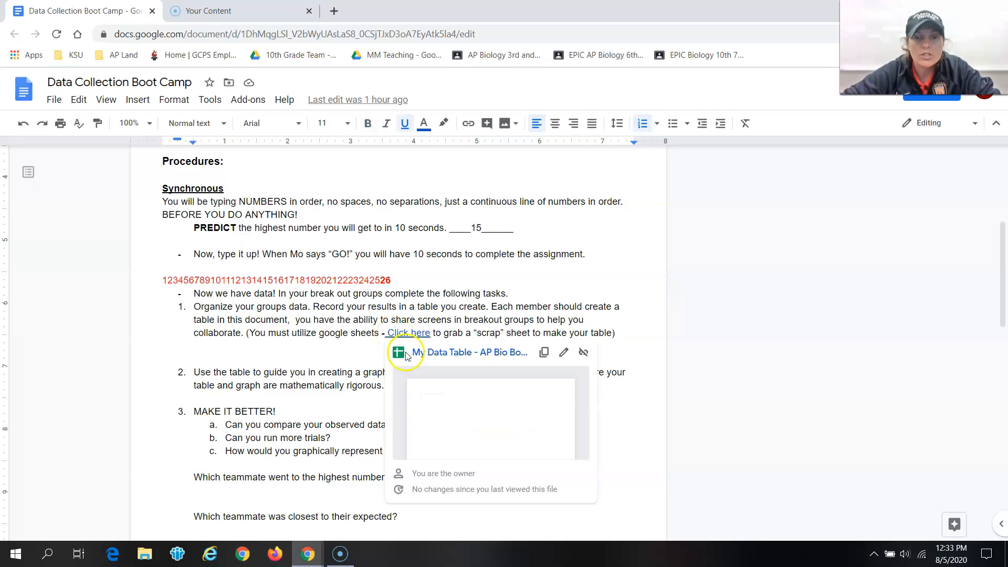
click(501, 417)
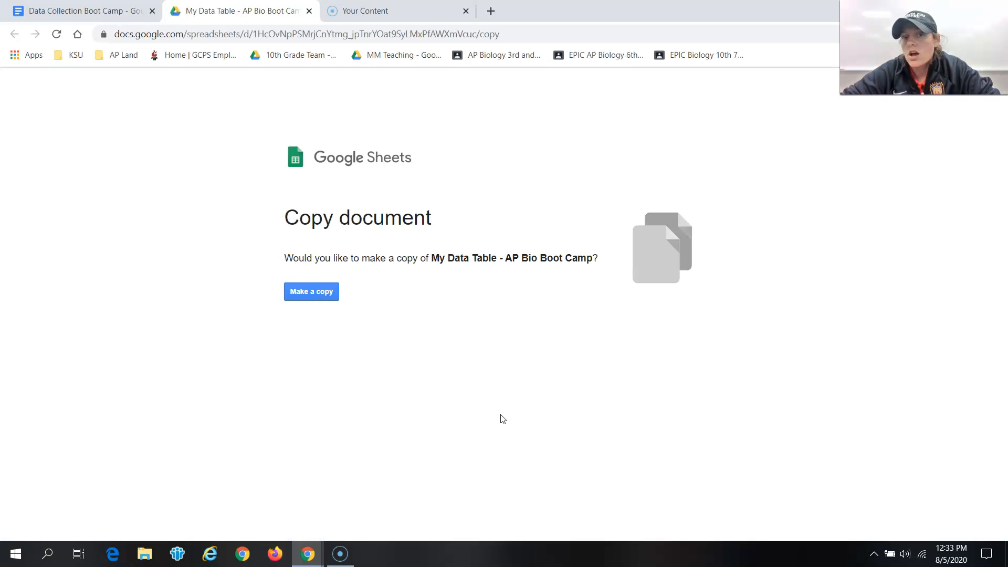
click(326, 295)
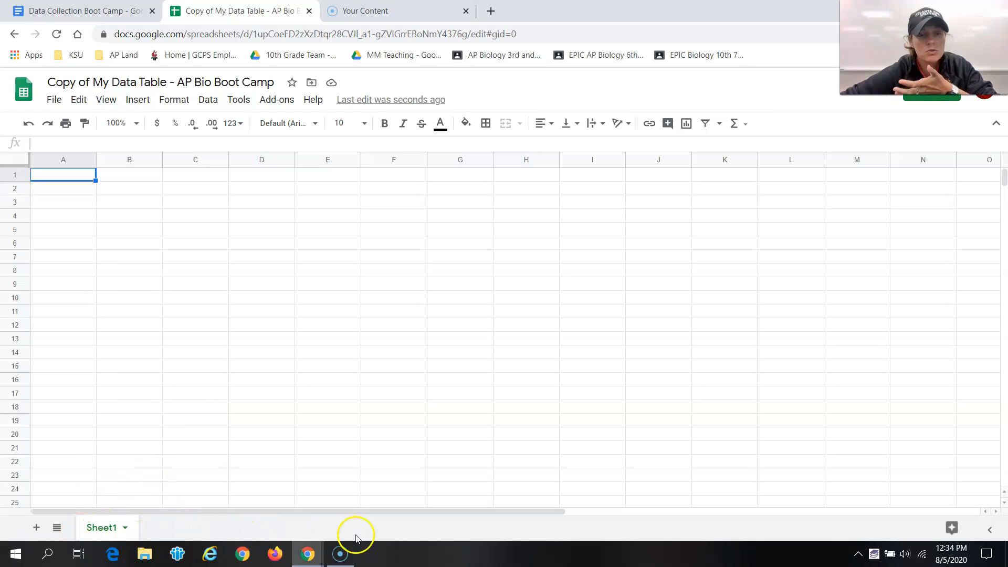
Step: Rename Sheet1 to Bootcamp
right_click(88, 526)
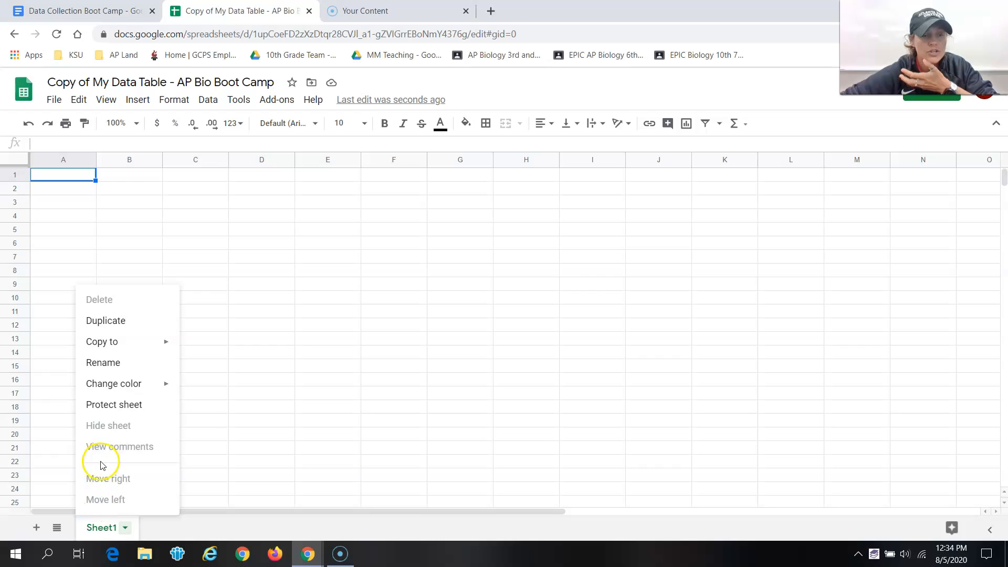
click(104, 362)
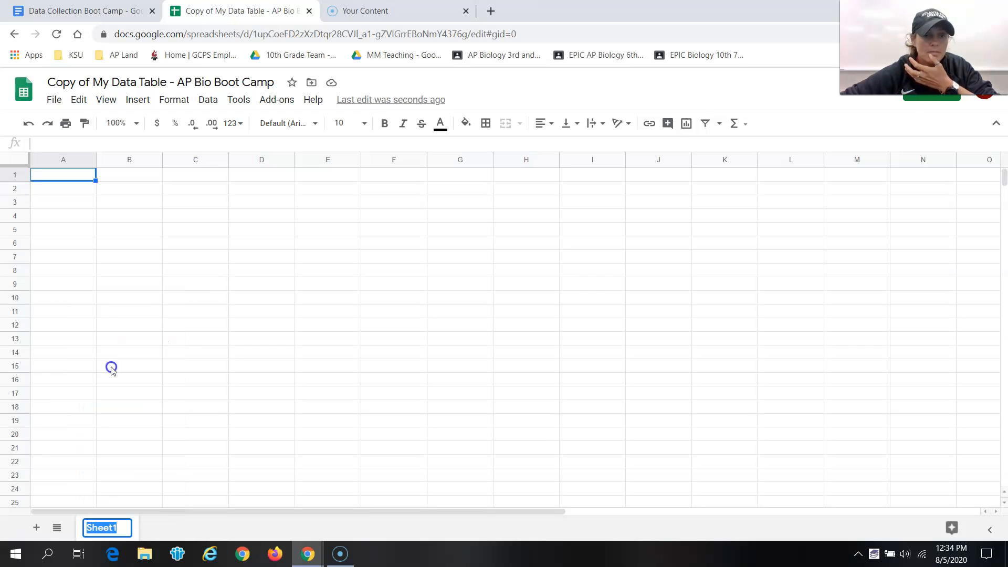
text(Bootcamp)
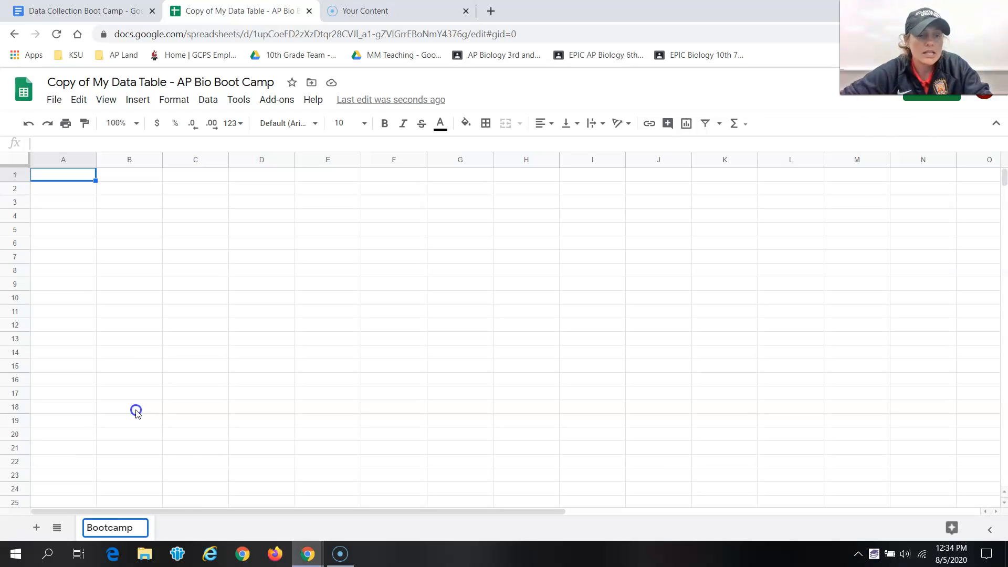
click(203, 501)
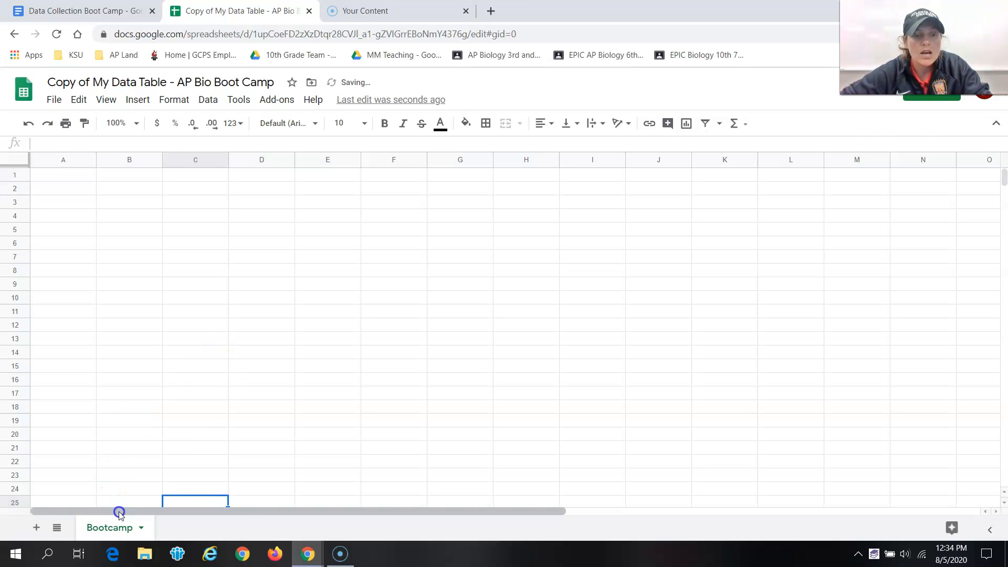
Step: Add a second sheet and return to the Bootcamp sheet
click(34, 528)
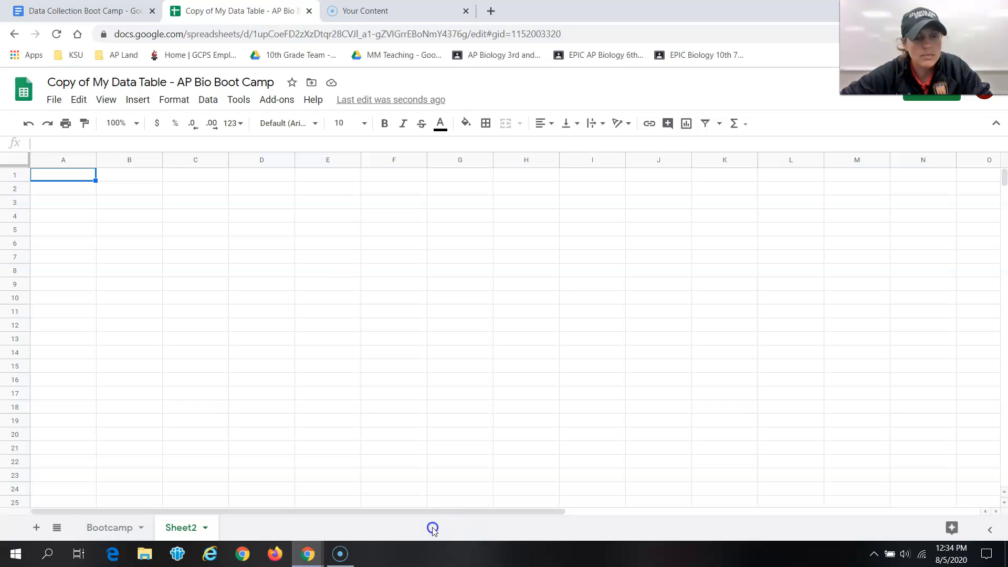
click(107, 527)
Step: Enter the header Student Name in A1 and a student's name in A2
click(68, 178)
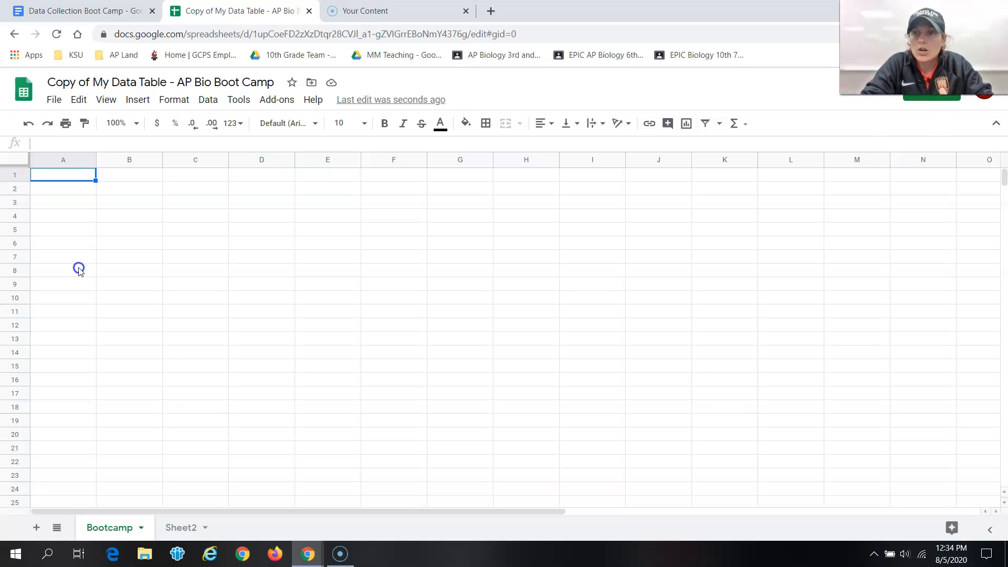
text(Student Name)
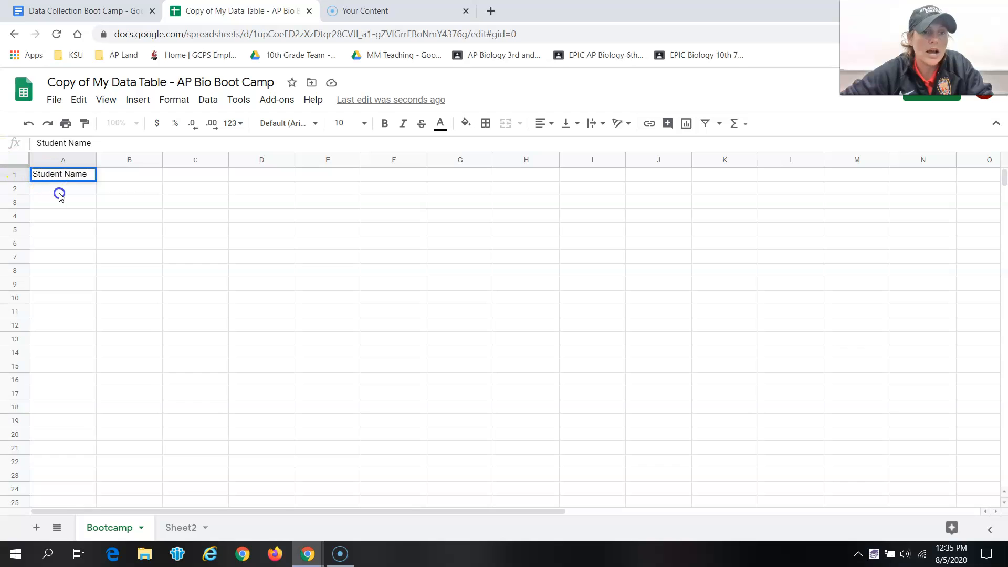
click(71, 192)
text(Mo)
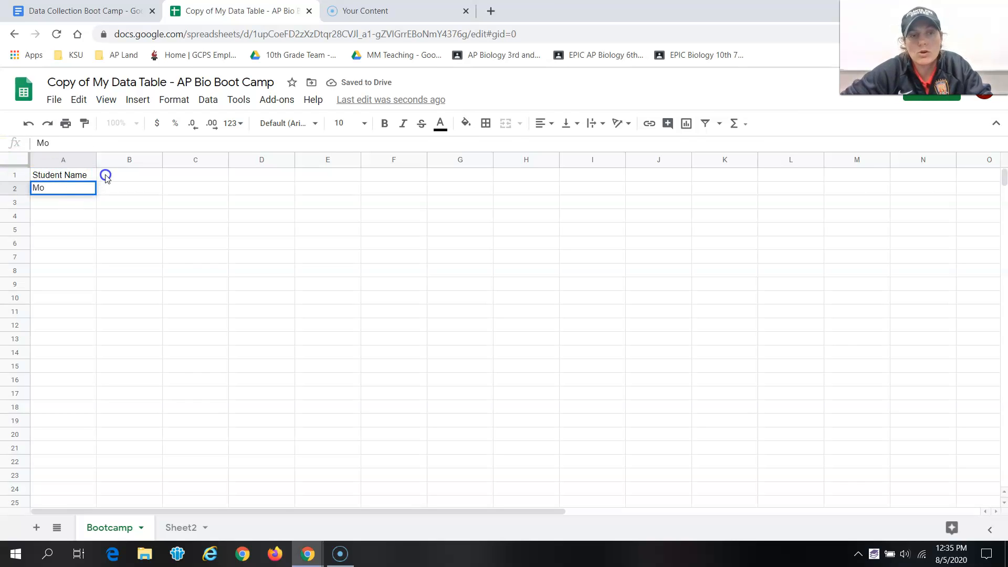
Step: Enter the header Predicted (Expected) in B1
click(105, 176)
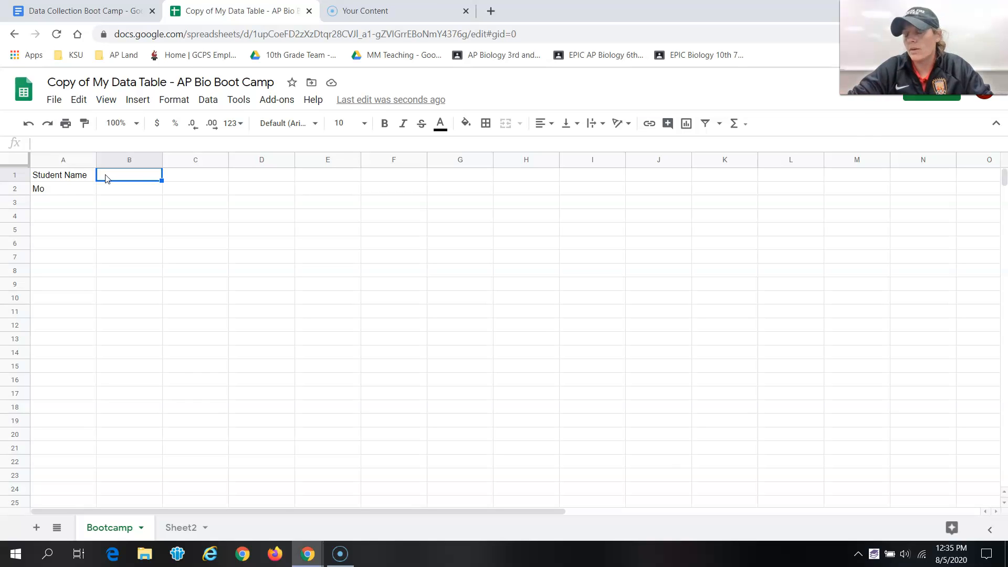
text(Predict)
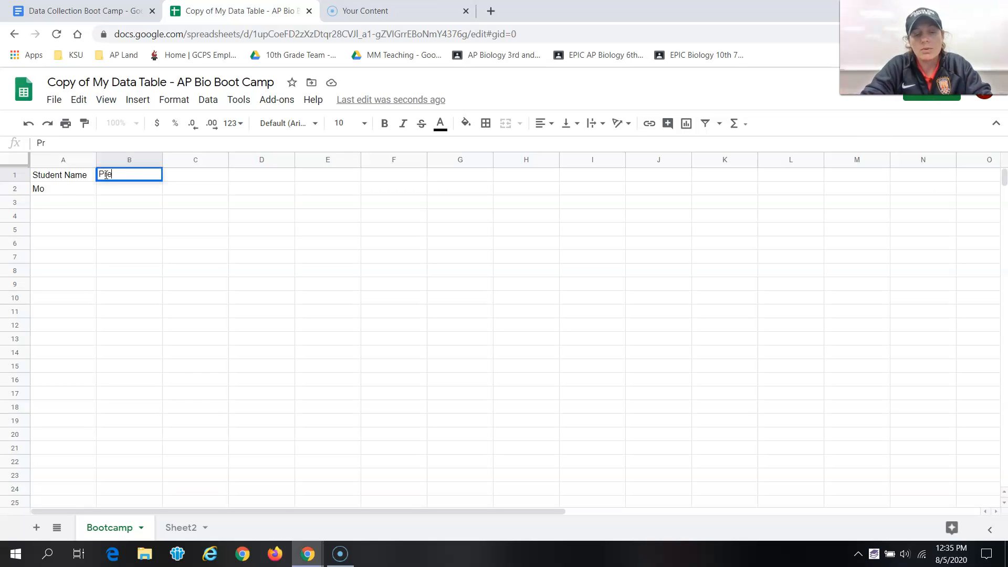
text(()
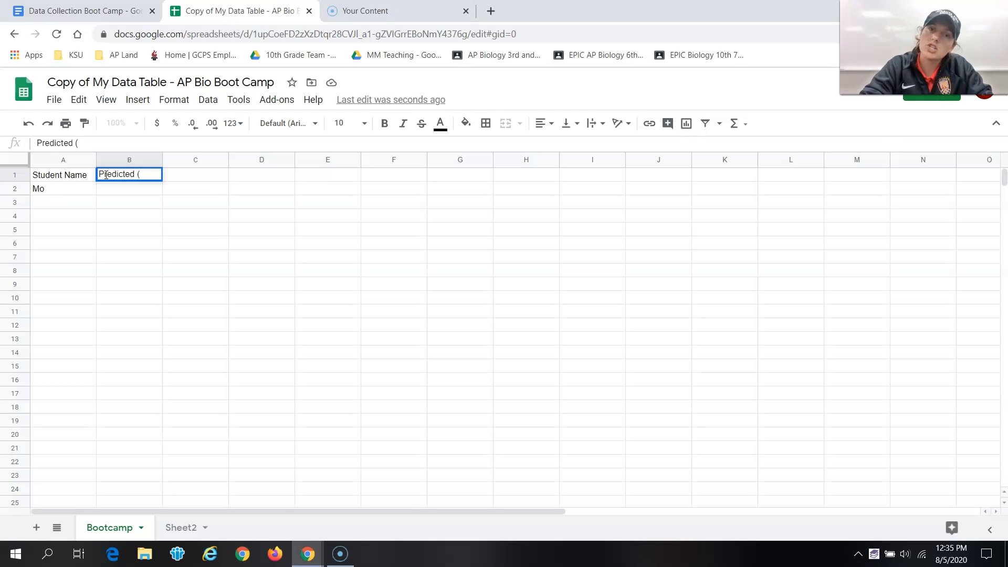
text(Expected))
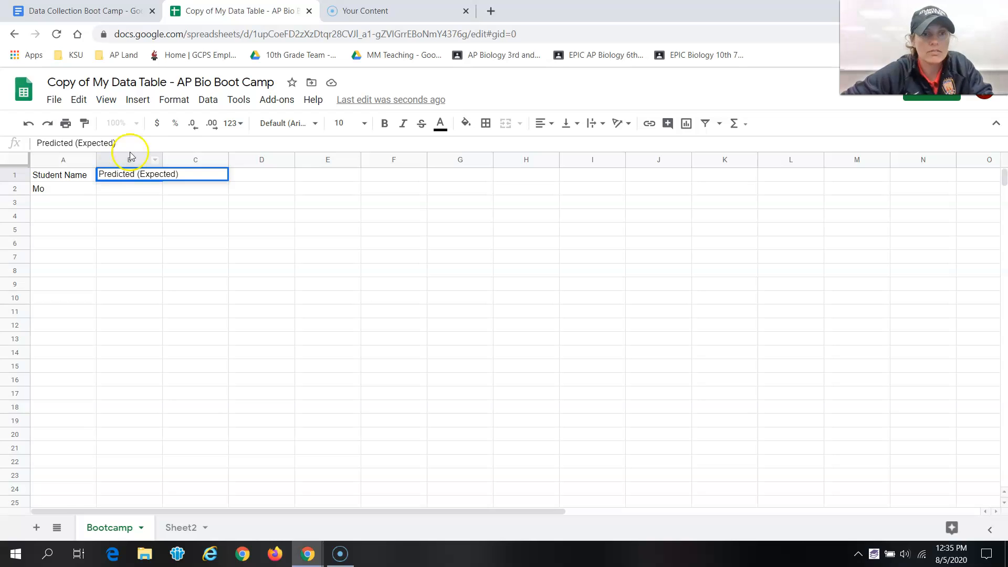
Step: Widen column B to fit its header and enter the prediction 15 in B2
drag(161, 160, 188, 161)
click(128, 190)
text(15)
Step: Enter the header Number Typed in 10 Seconds in C1 and the value 26 in C2
click(224, 175)
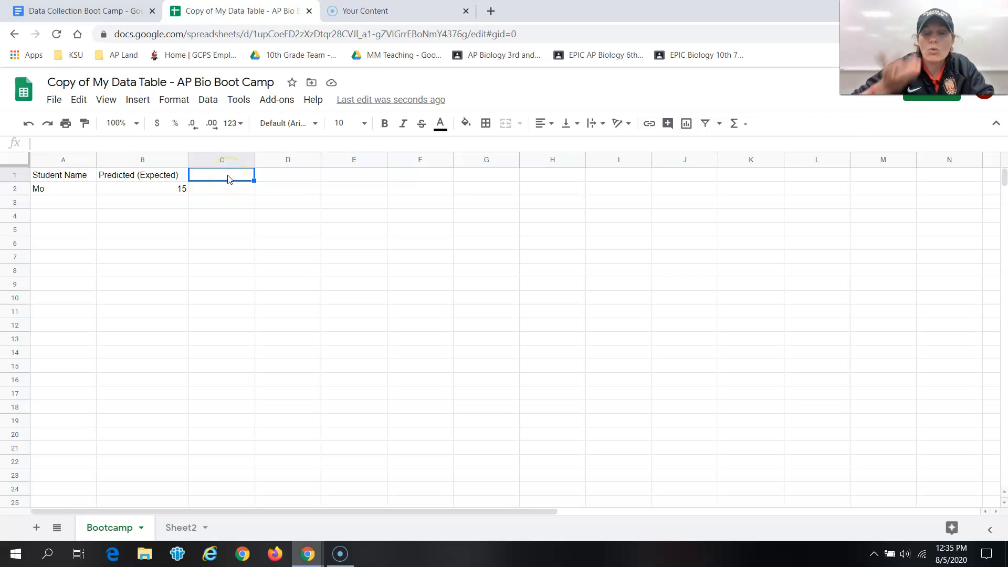
text(Number)
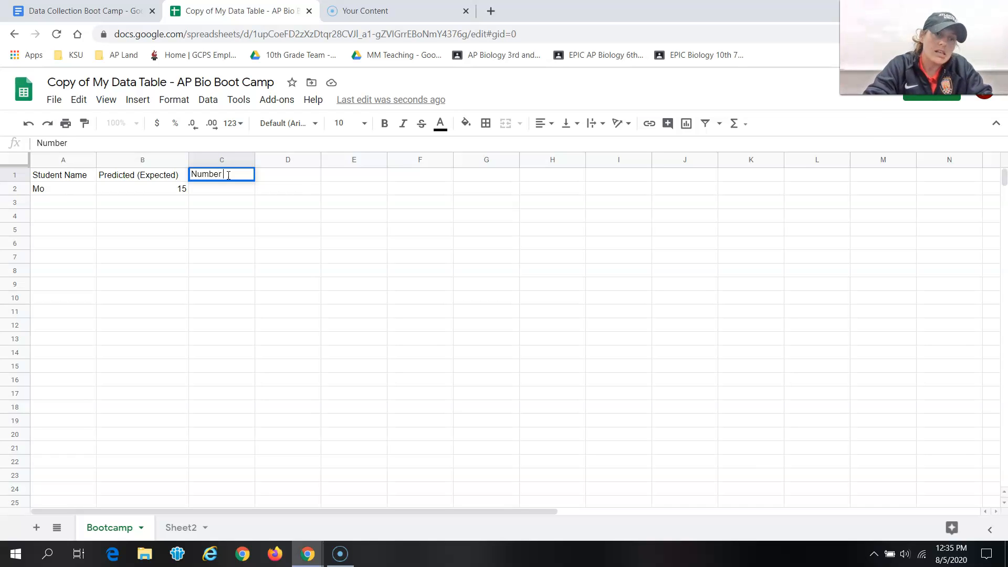
text( Typed)
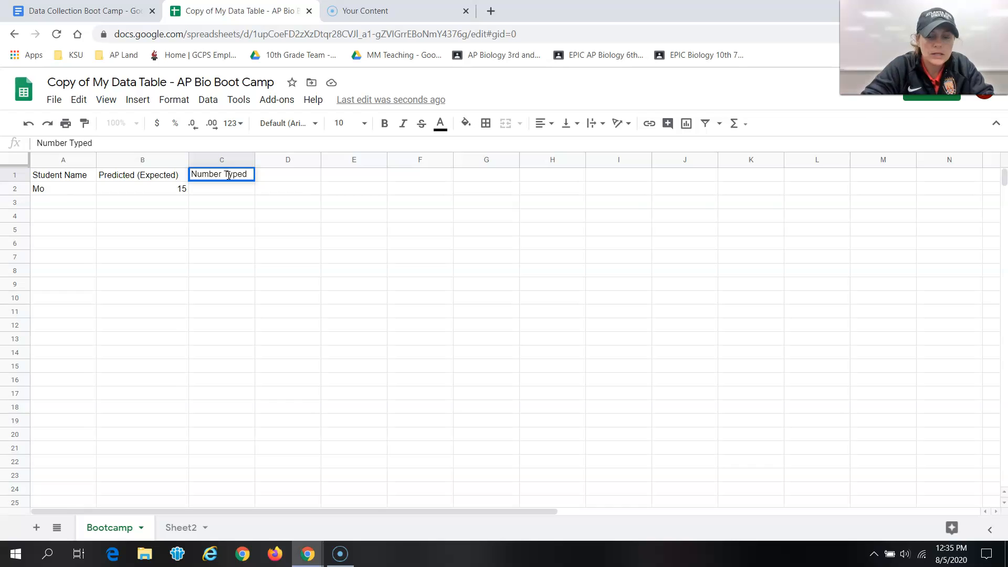
text( in )
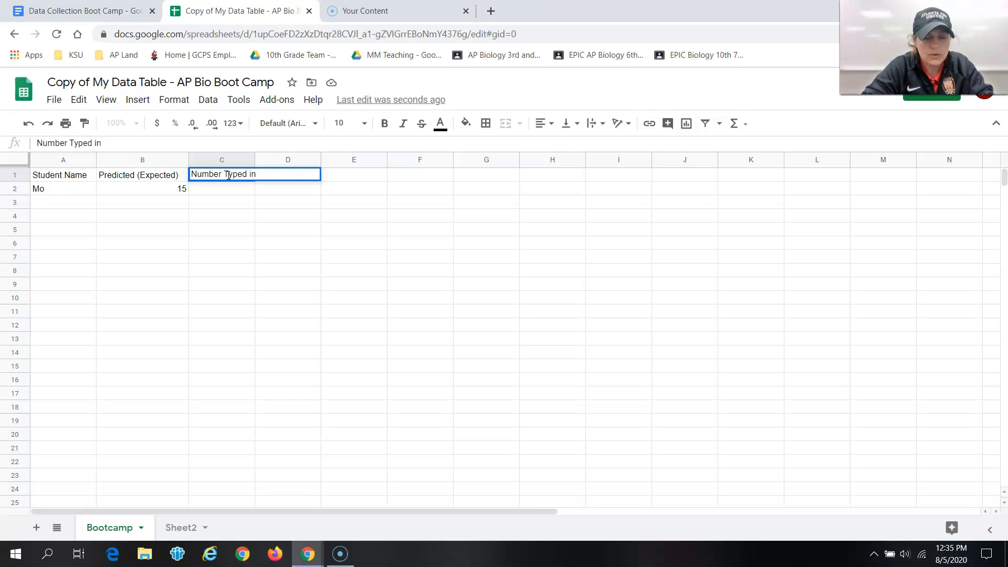
text(10 Seconds)
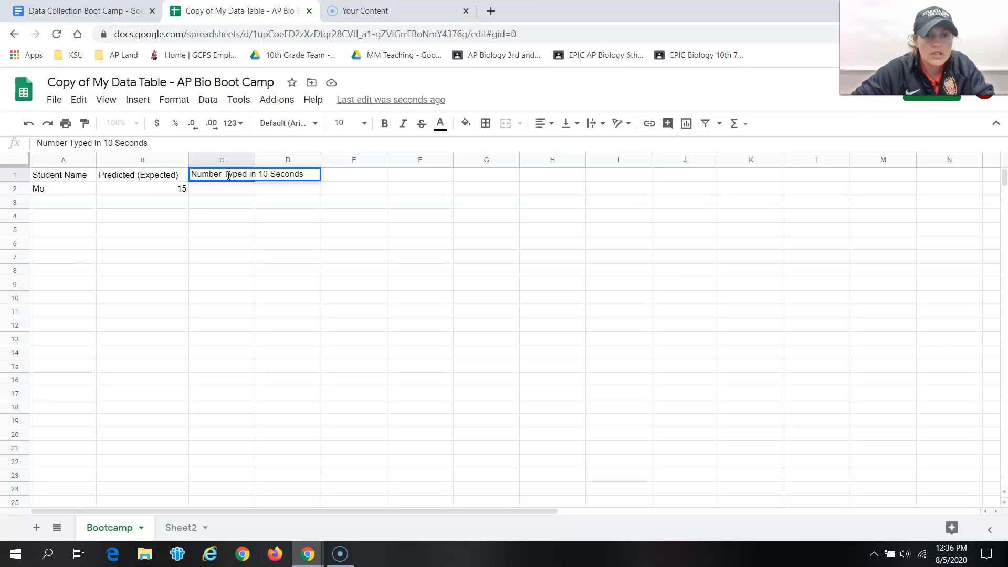
key(Return)
text(26)
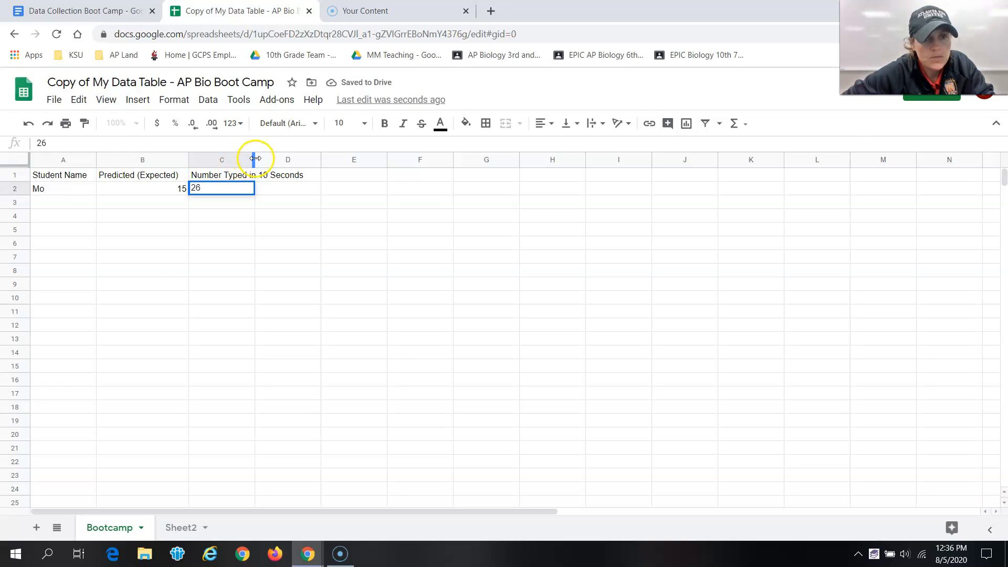
Step: Widen column C to fit its header
drag(255, 158, 261, 160)
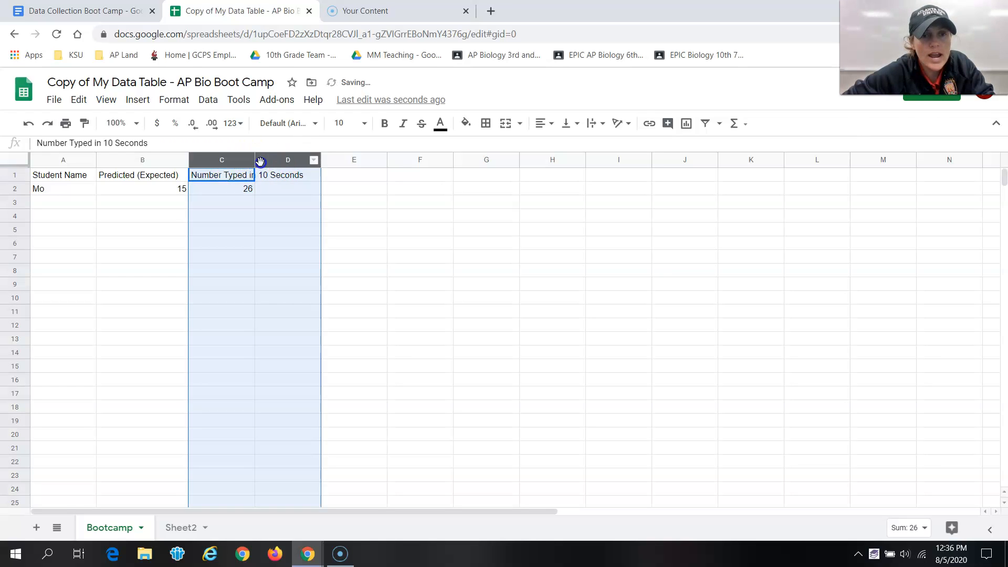
drag(254, 160, 310, 159)
click(418, 284)
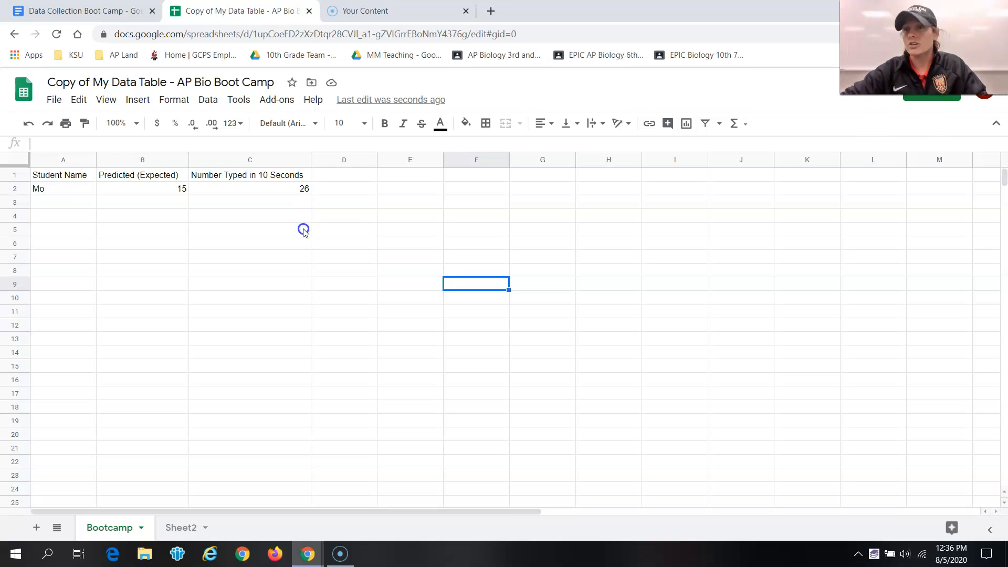
Step: Enter another student's name in A3 and the prediction 30 in B3
click(61, 208)
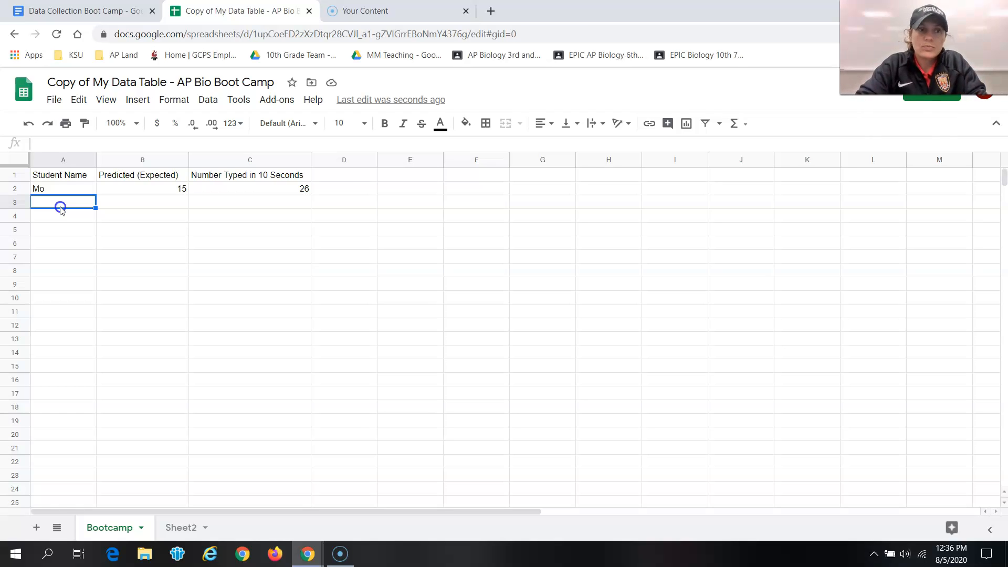
text(D)
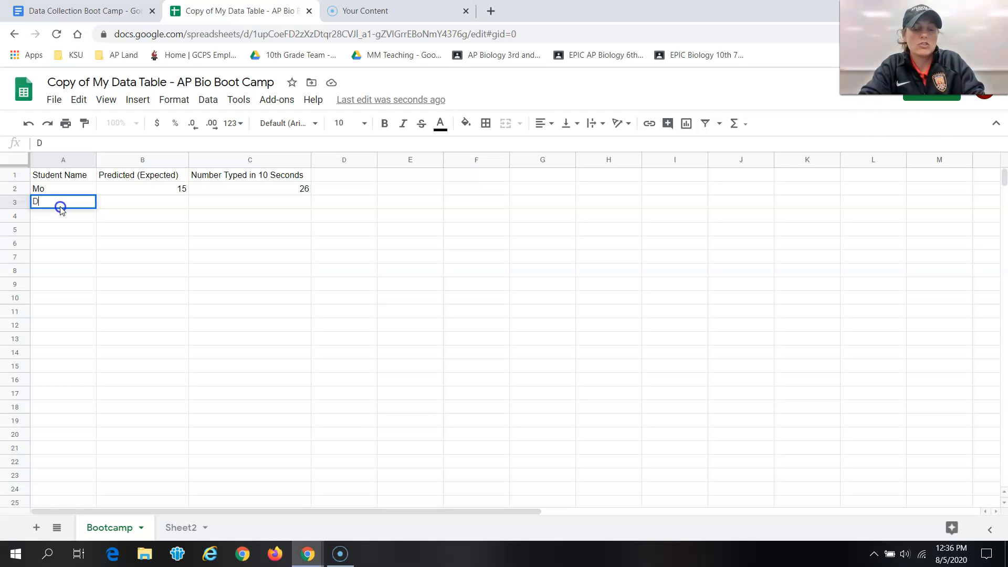
text(ragon Lady)
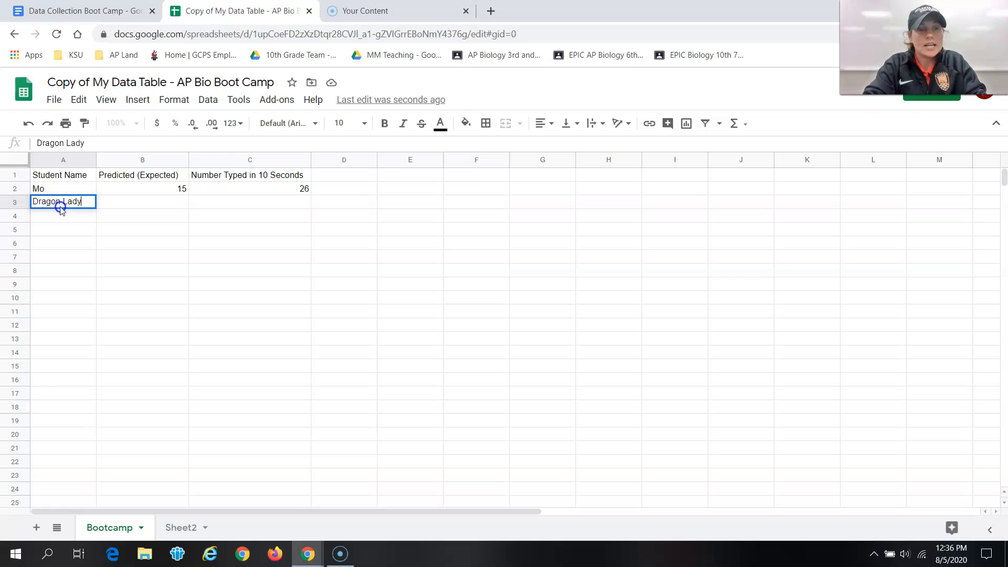
click(161, 203)
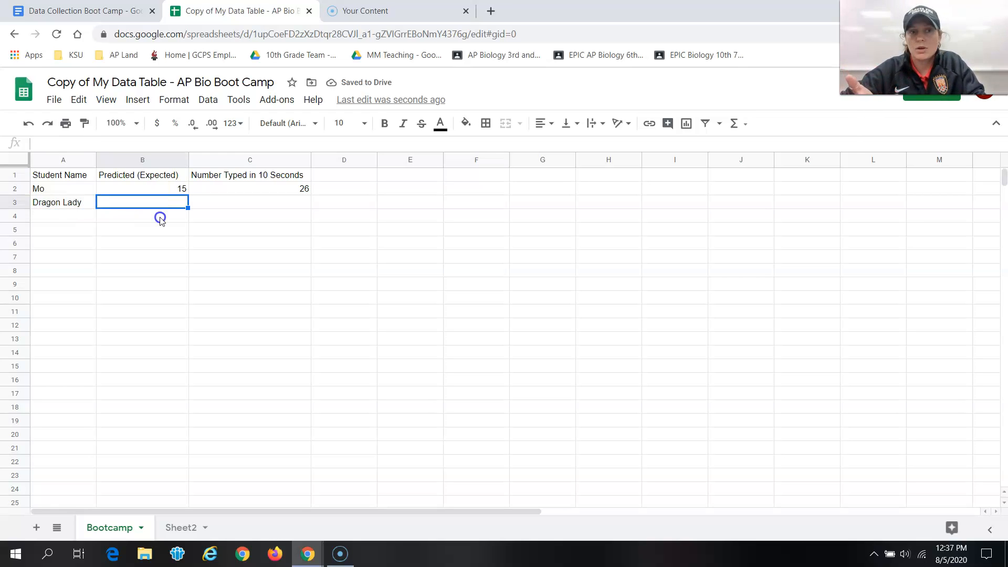
text(30)
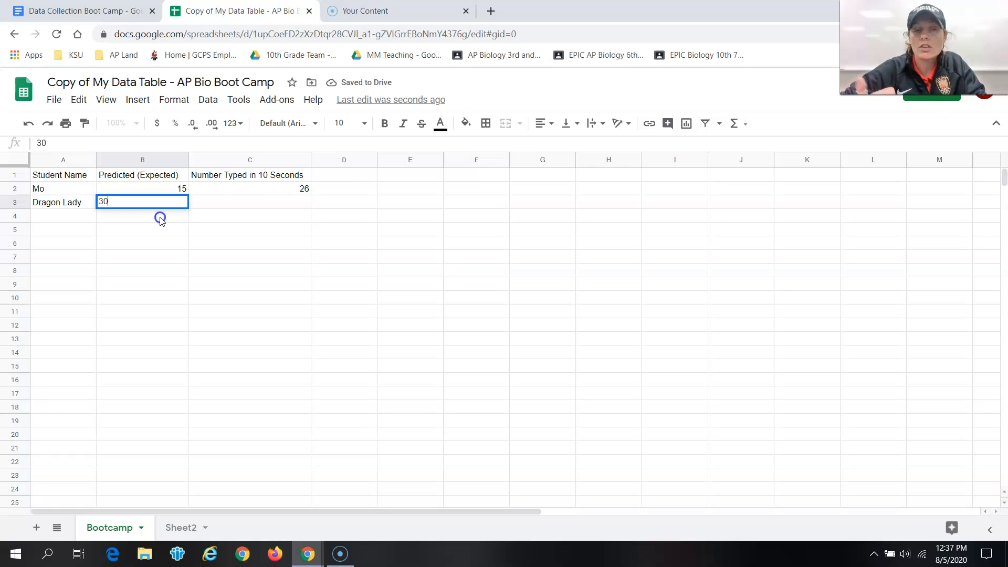
Step: Enter 22 as the number typed in C3
click(264, 205)
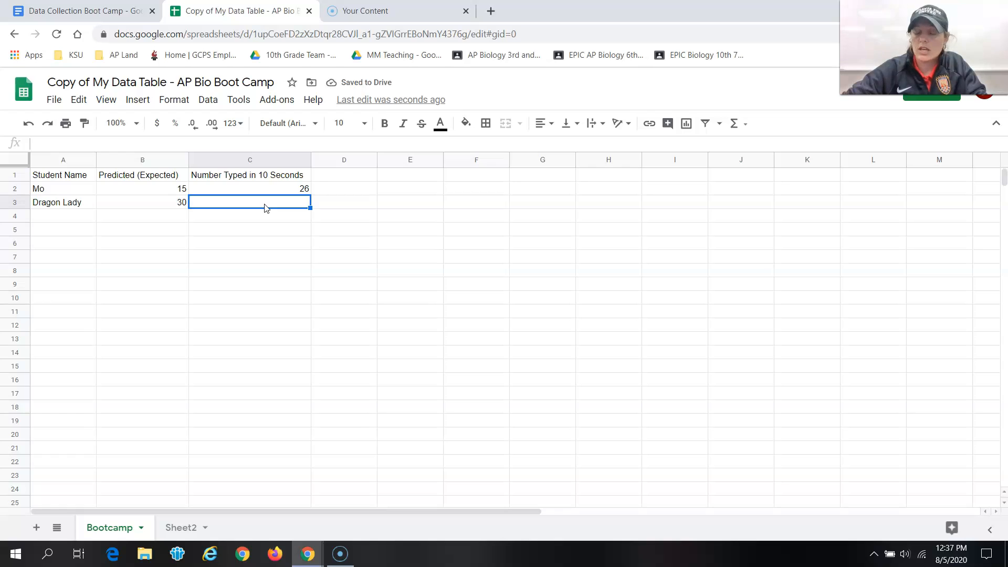
text(22)
key(Return)
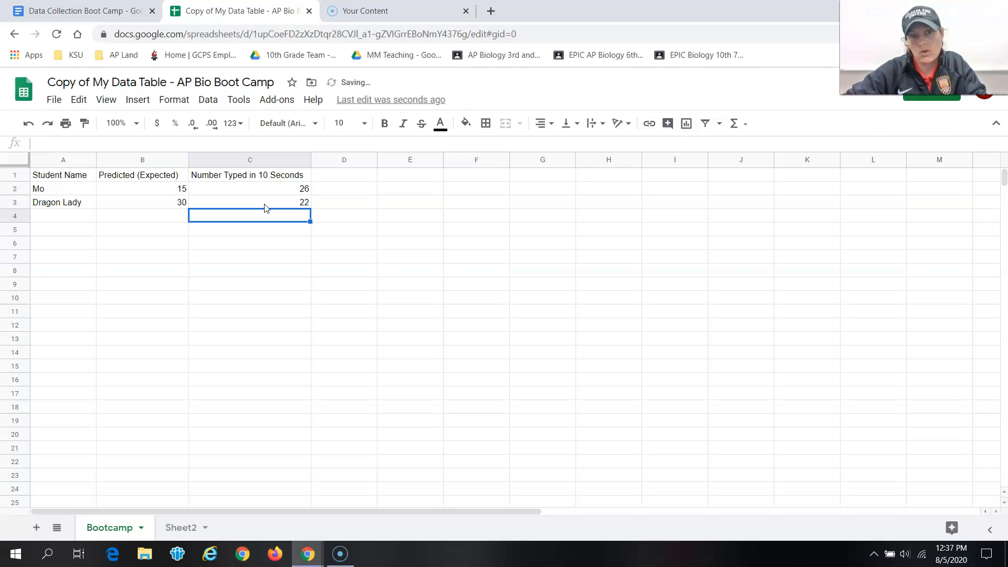
click(239, 286)
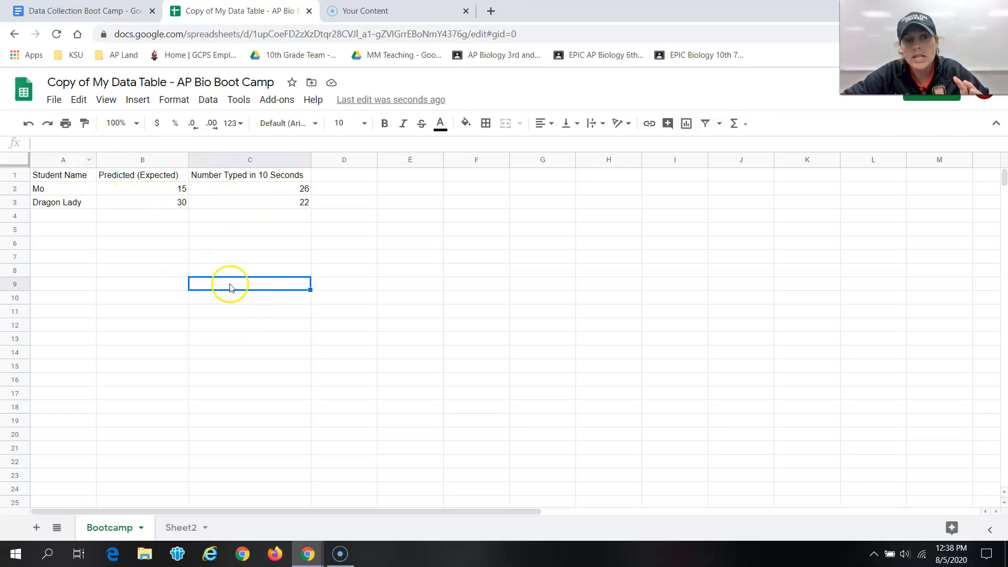
Step: Select the table data in A1 to C3 and insert a chart from it
click(50, 177)
drag(51, 182, 307, 208)
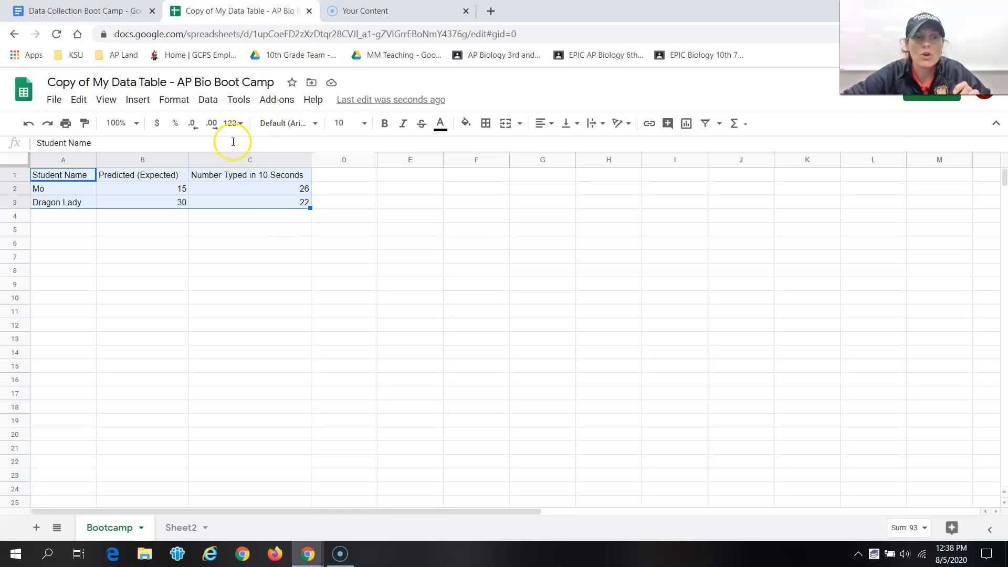
click(140, 100)
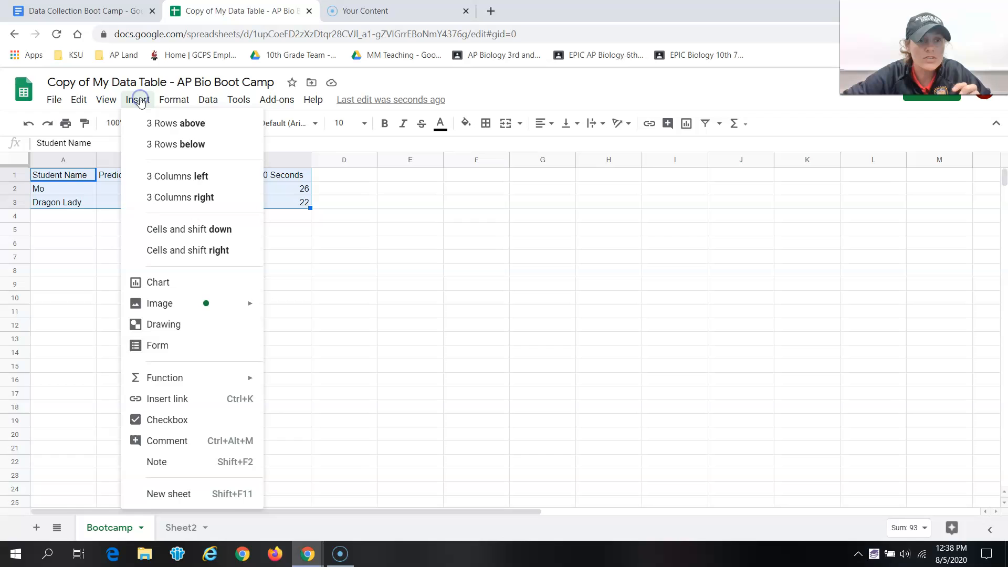
click(153, 284)
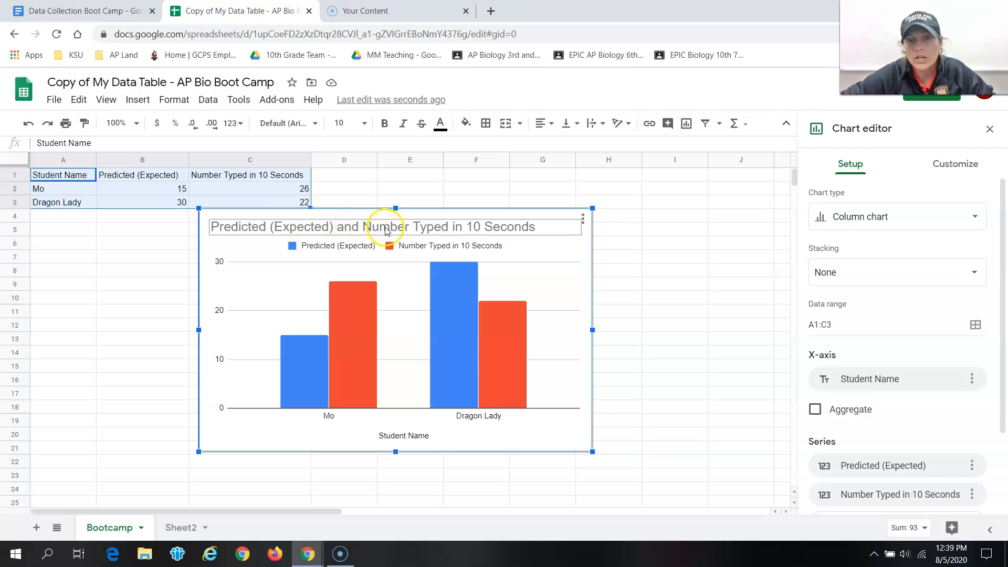
Step: Retitle the chart as Number Typed in 10 Seconds by Students
click(494, 226)
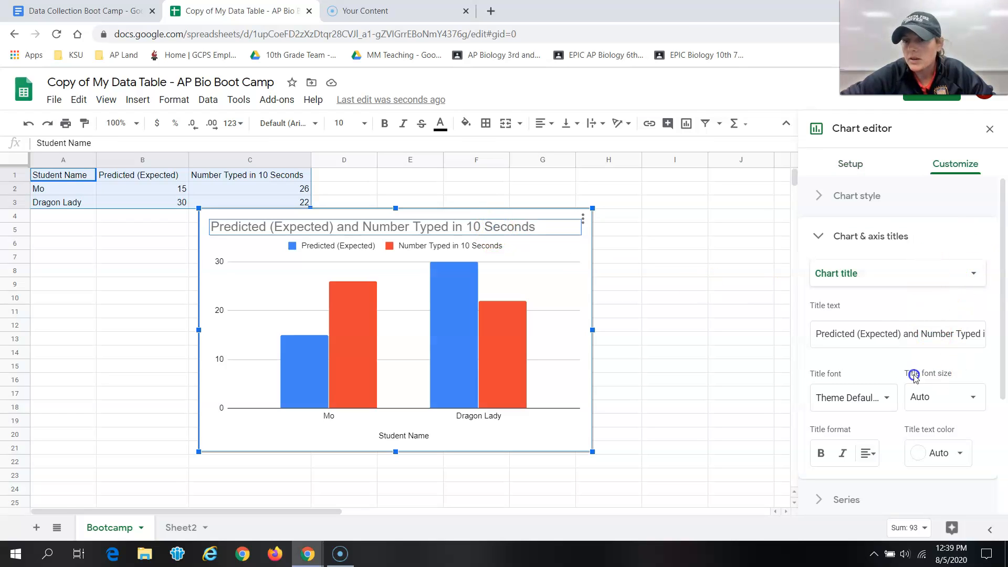
click(819, 340)
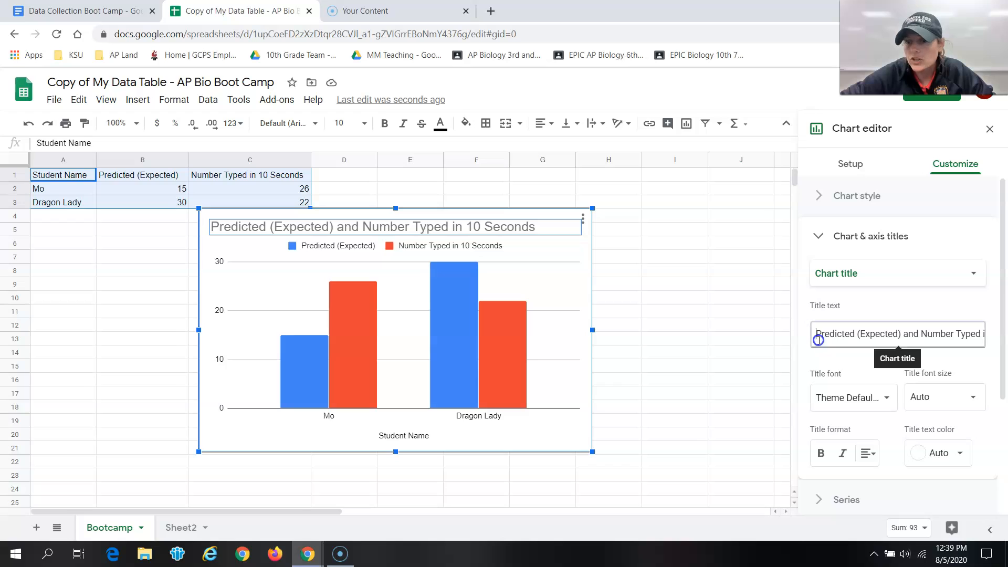
drag(818, 336, 1004, 330)
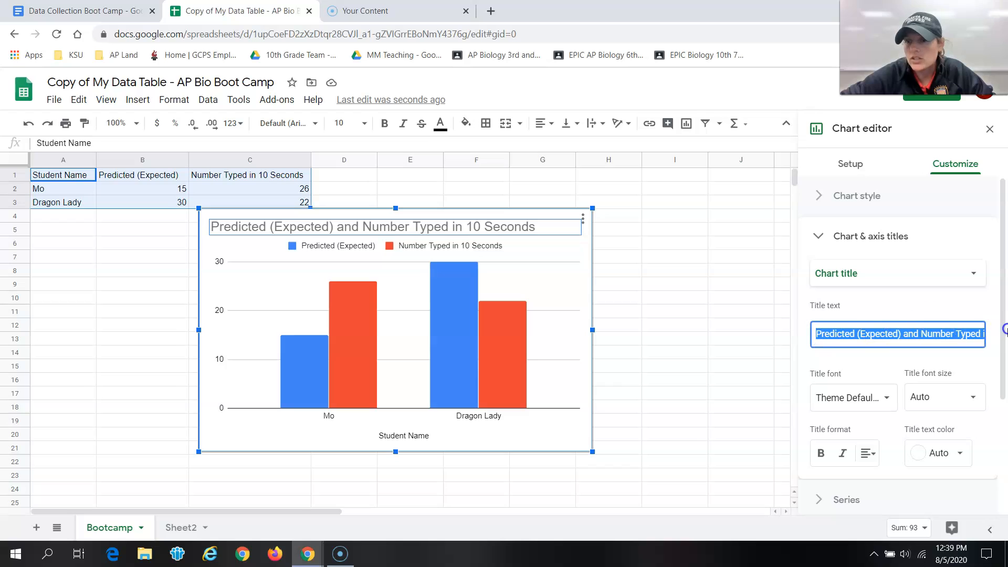
click(916, 336)
drag(917, 337, 733, 332)
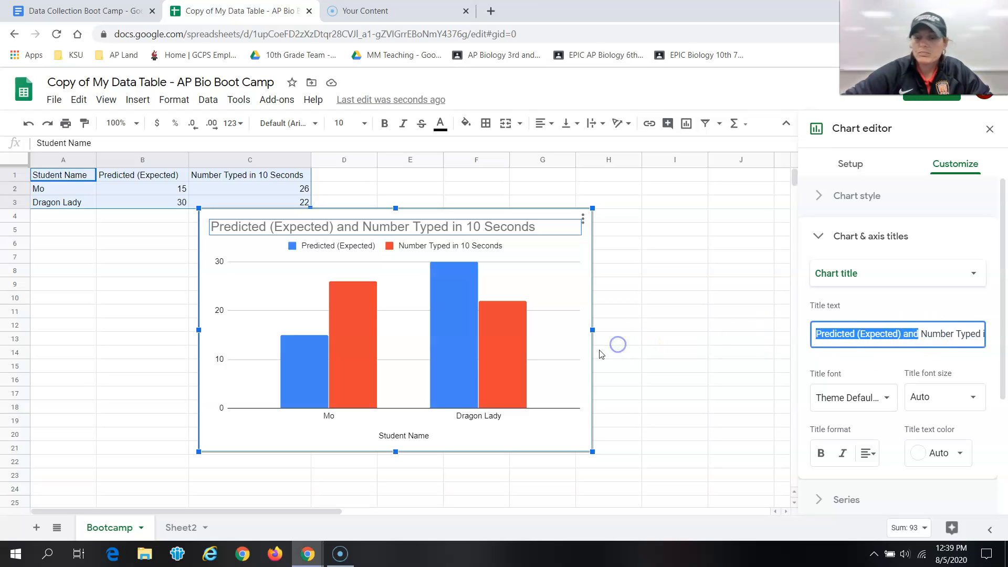
key(BackSpace)
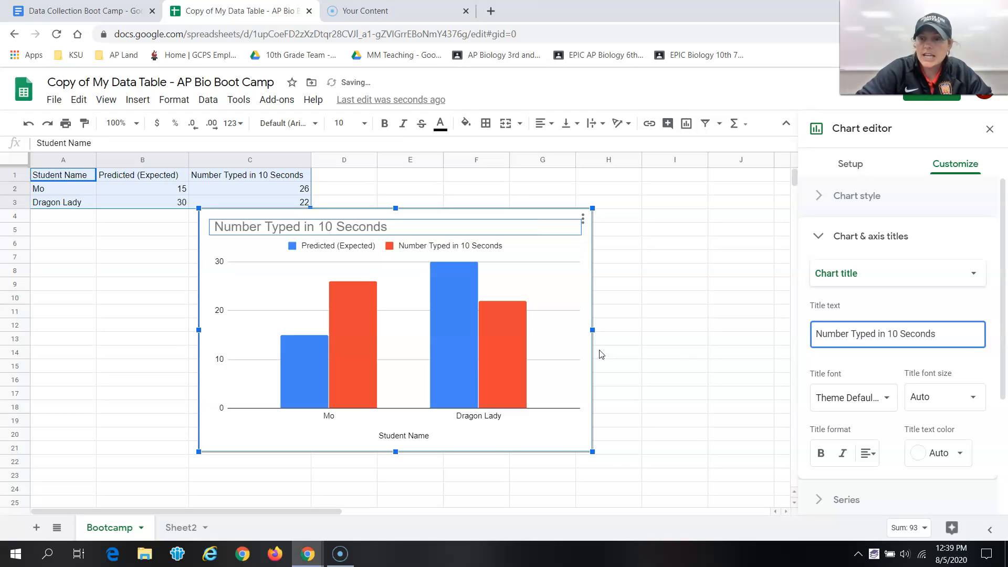
click(947, 334)
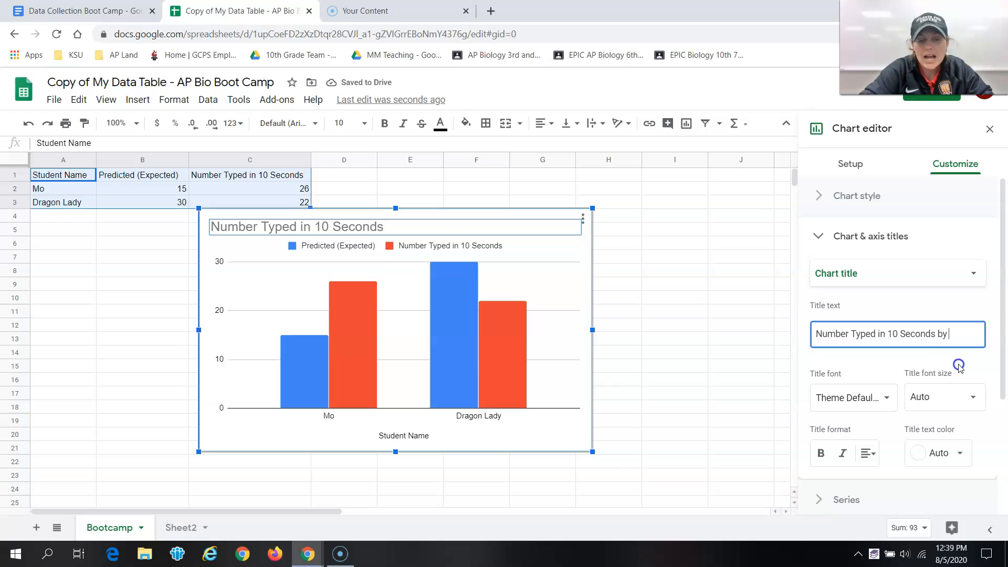
text(by Students)
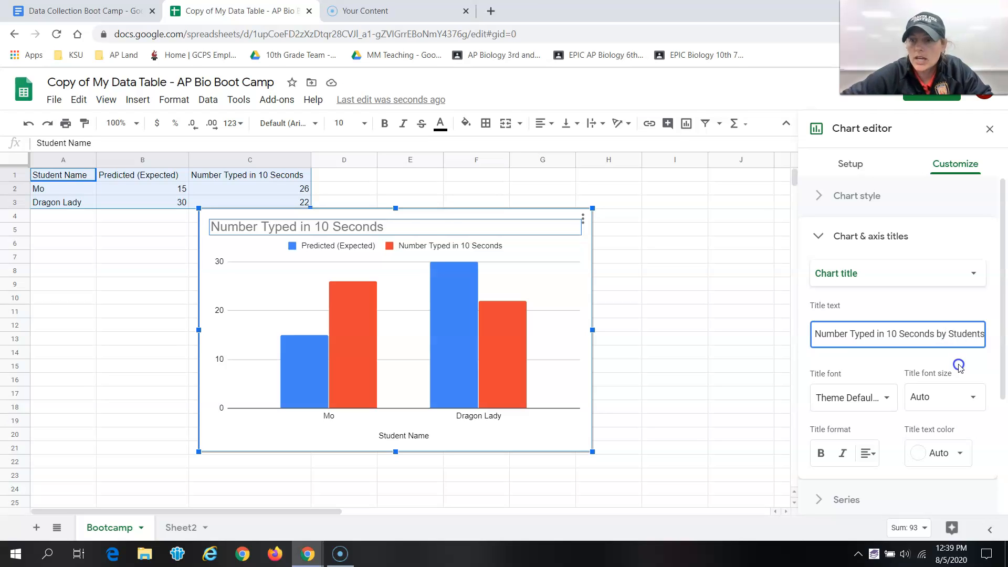
click(664, 326)
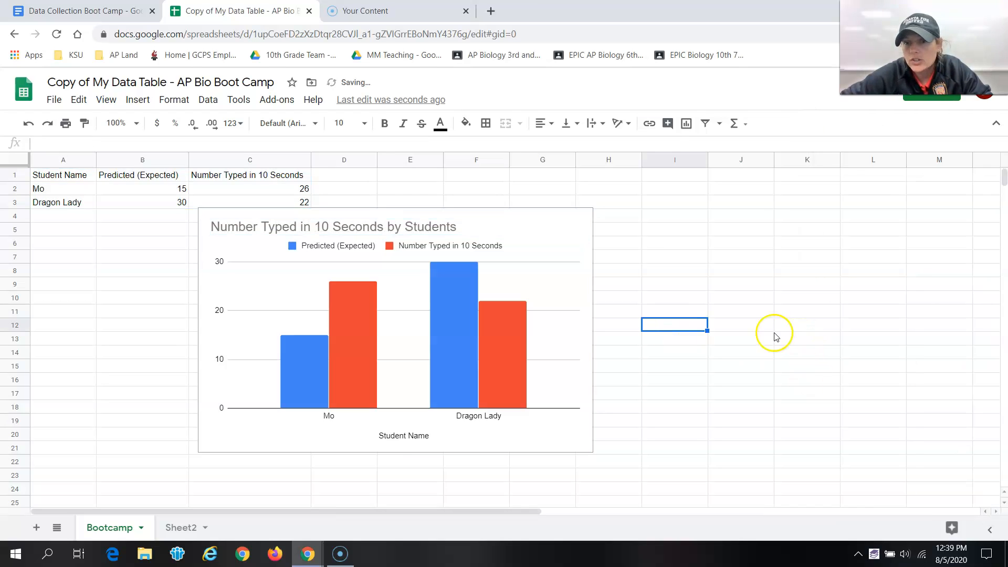
Step: Center-align the chart title
click(402, 226)
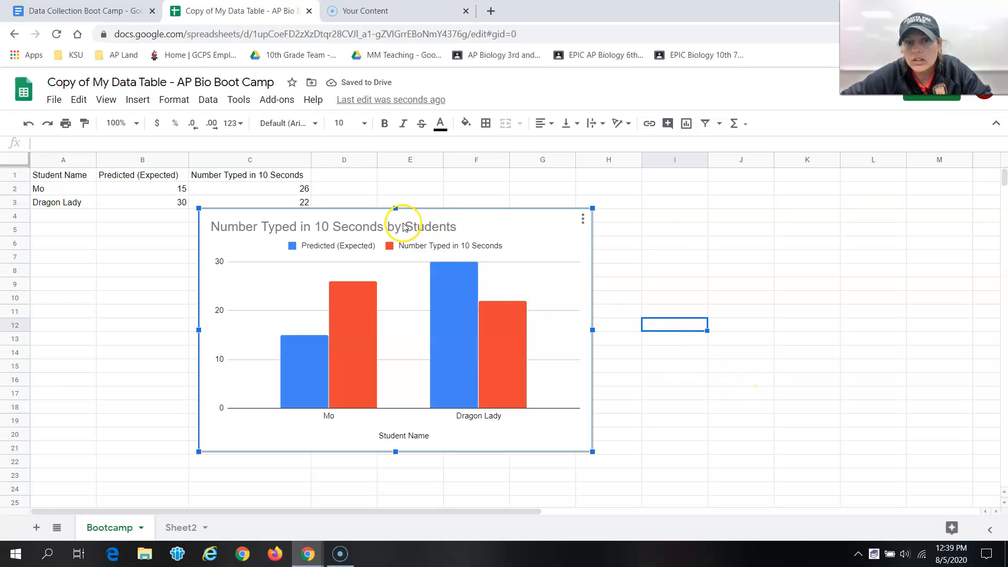
double_click(421, 227)
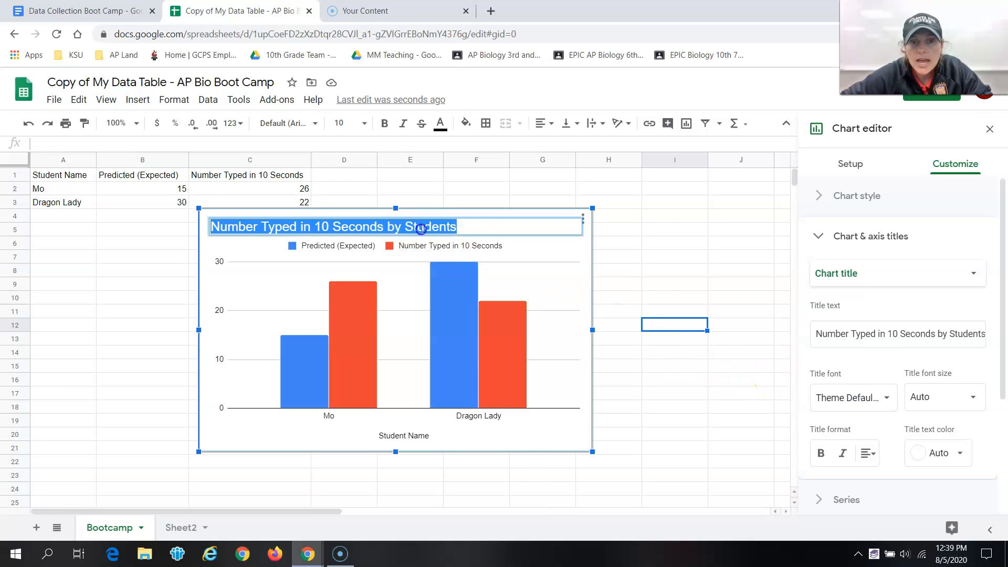
click(880, 452)
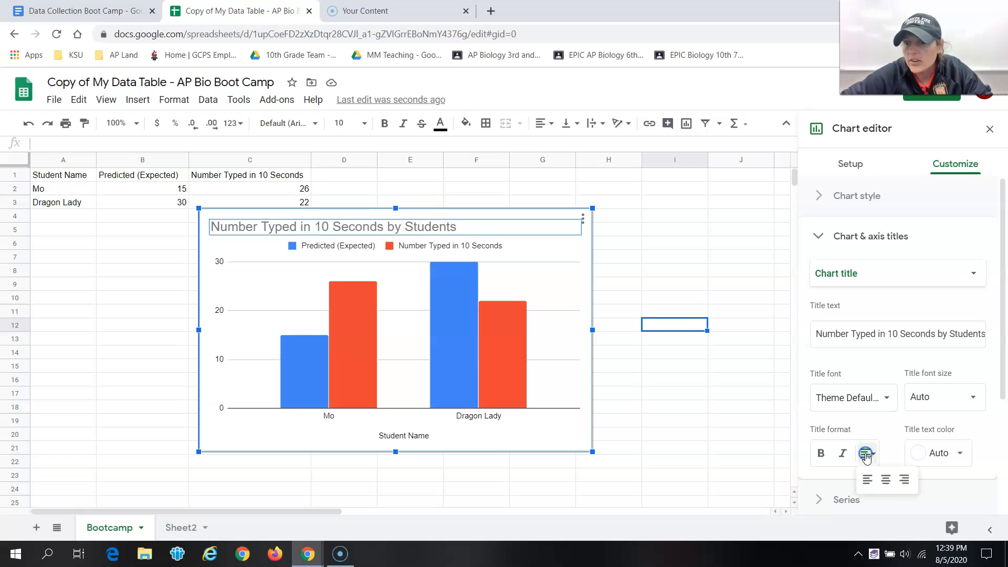
click(889, 480)
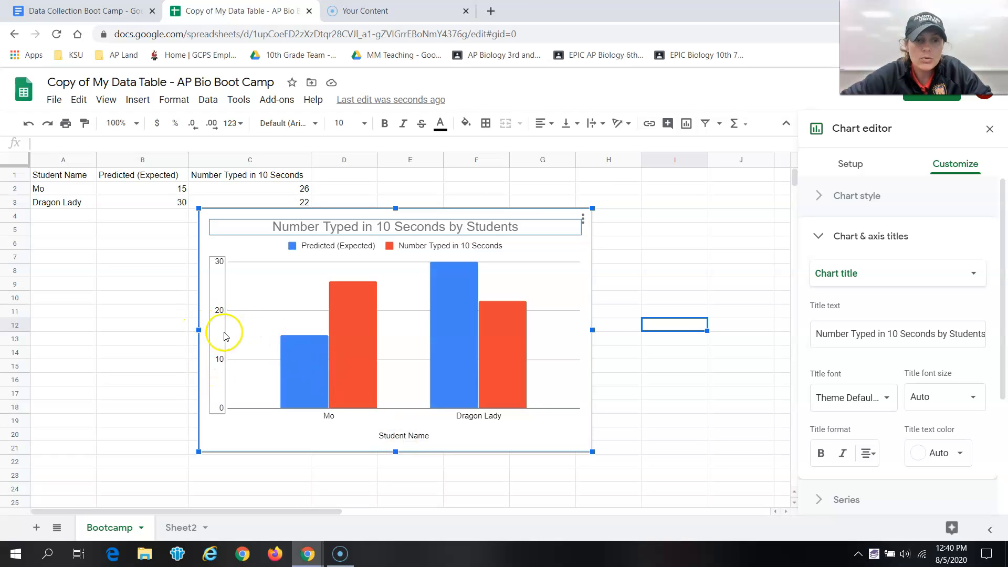
Step: Add the vertical axis title Number typed to the chart
right_click(574, 258)
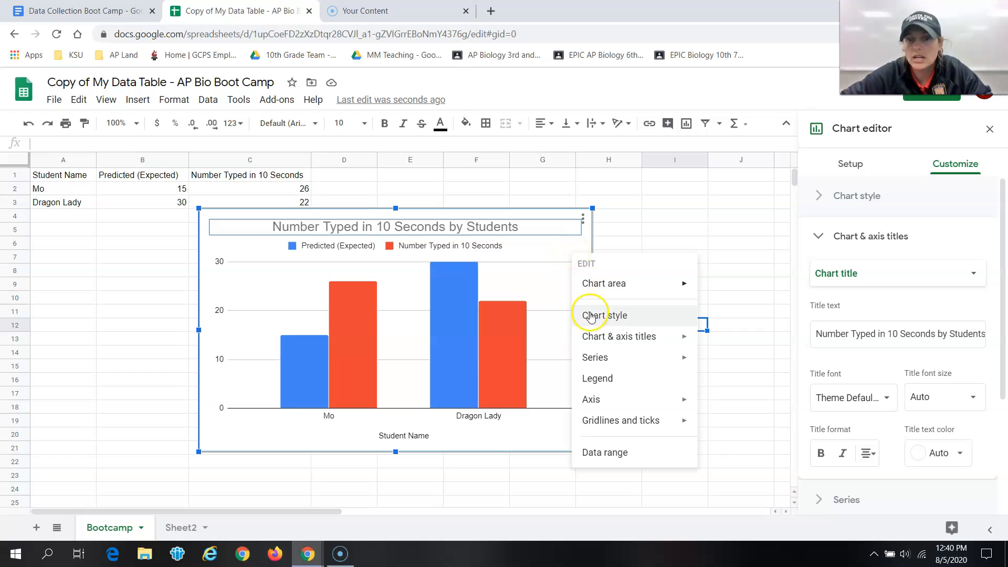
mouse_move(598, 340)
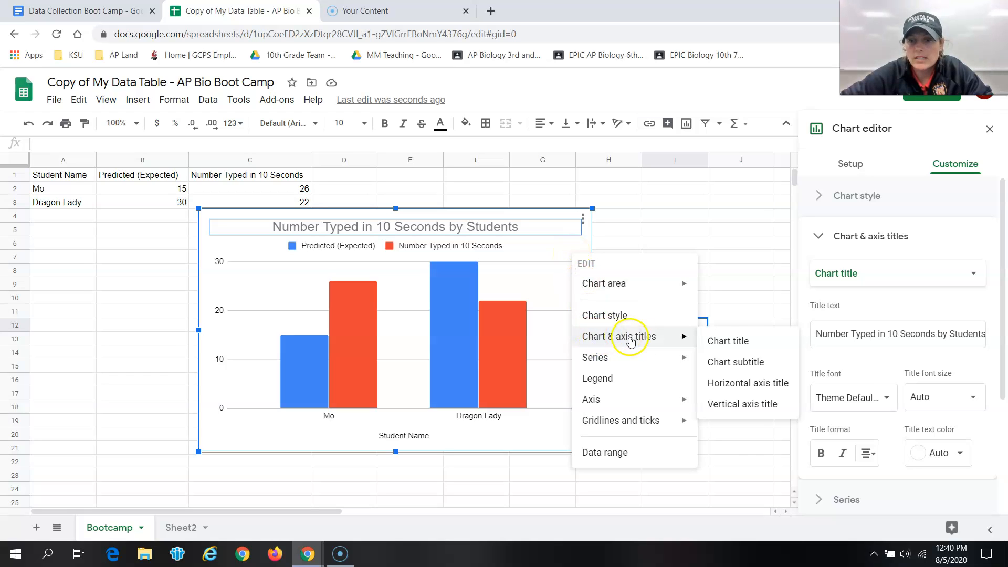
click(749, 405)
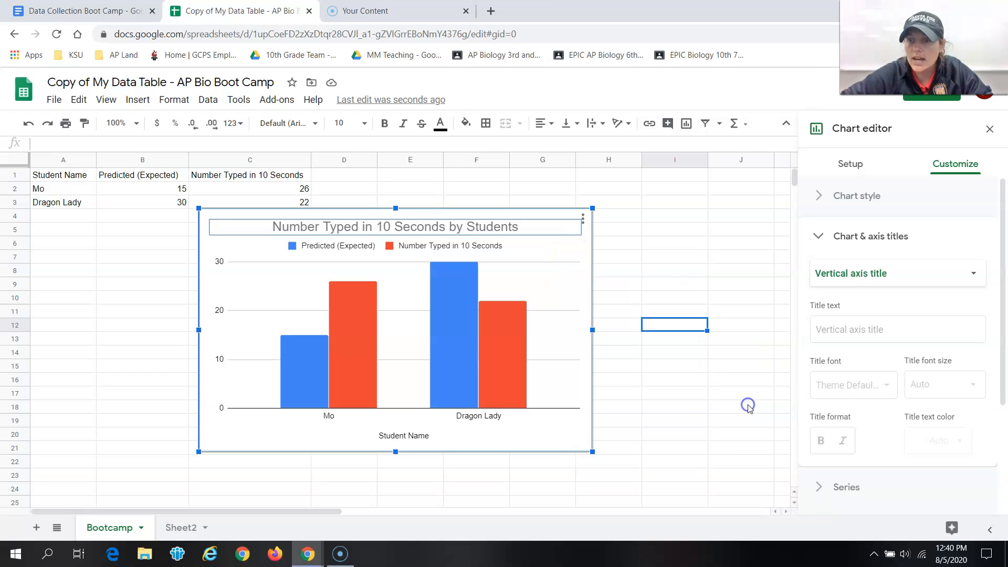
click(867, 336)
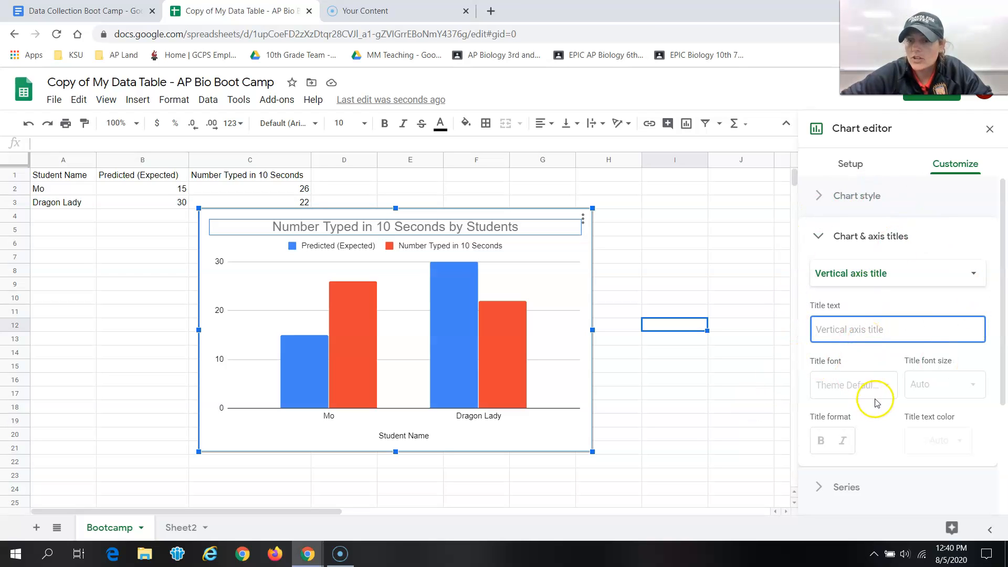
click(20, 552)
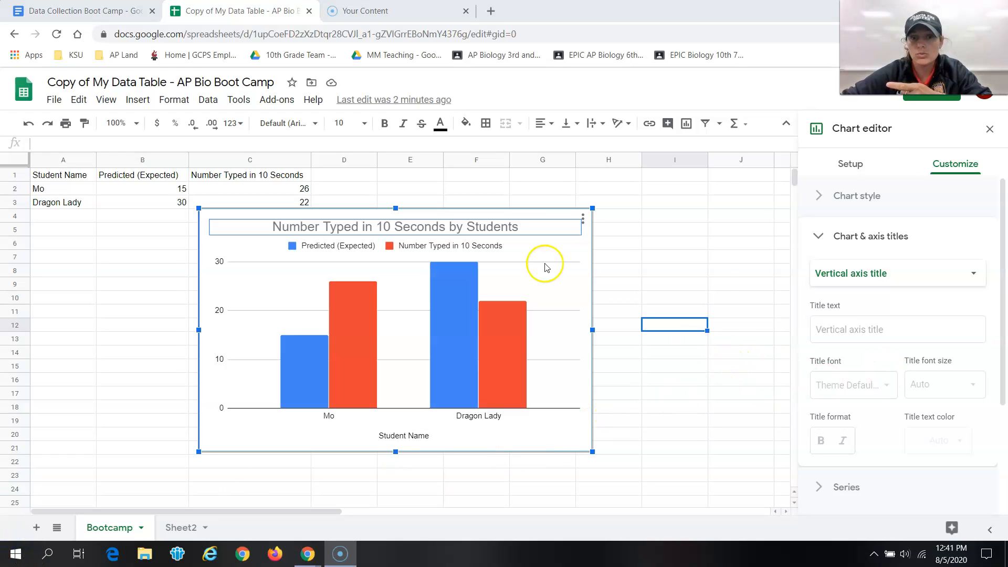
click(861, 324)
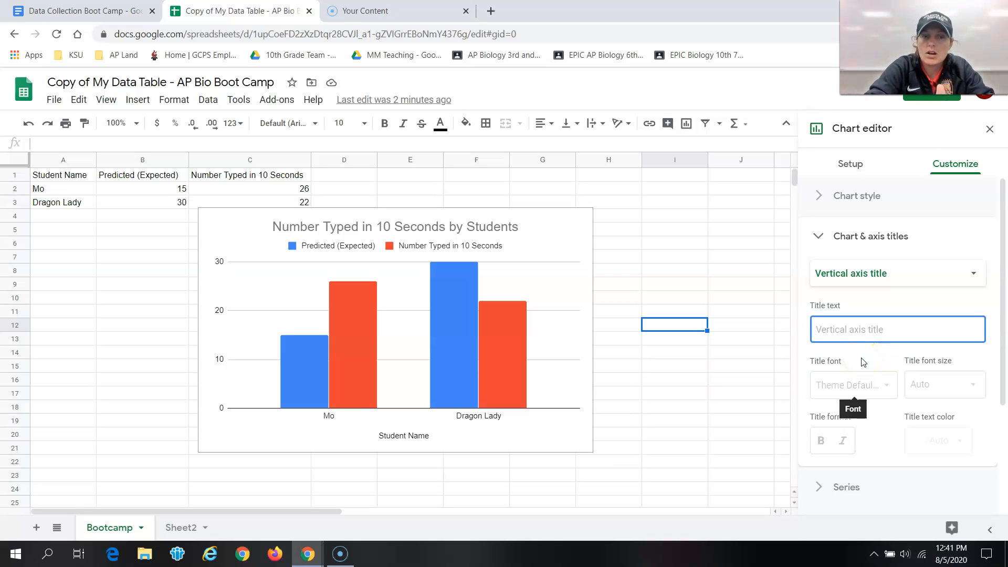
text(Number typed)
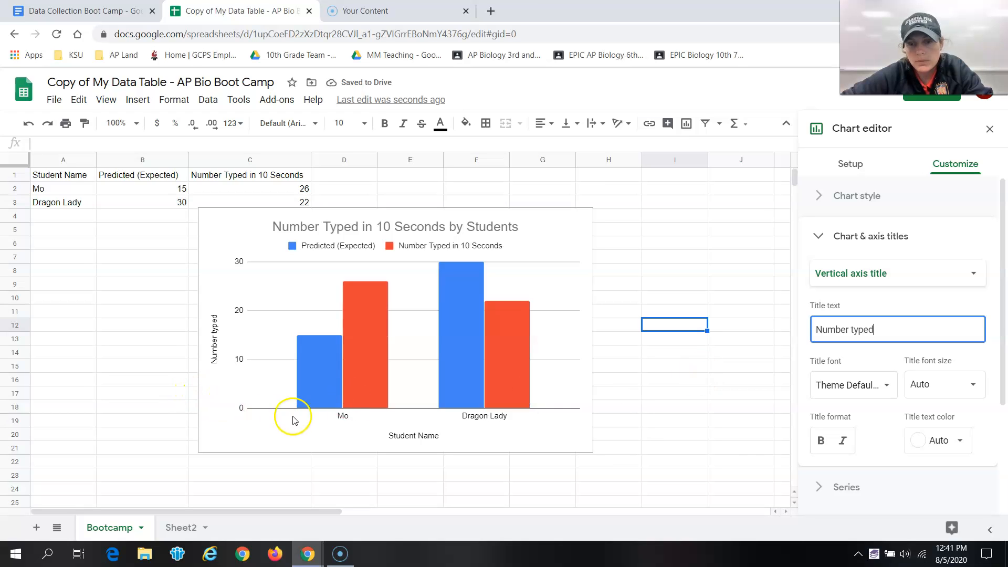
click(573, 421)
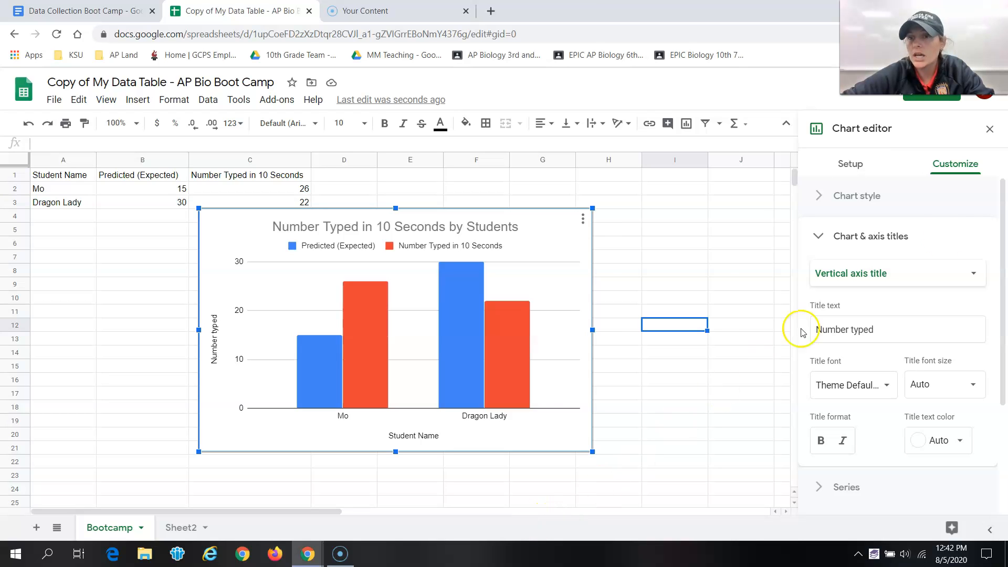
Step: Turn on minor gridlines for the chart's vertical axis
click(817, 237)
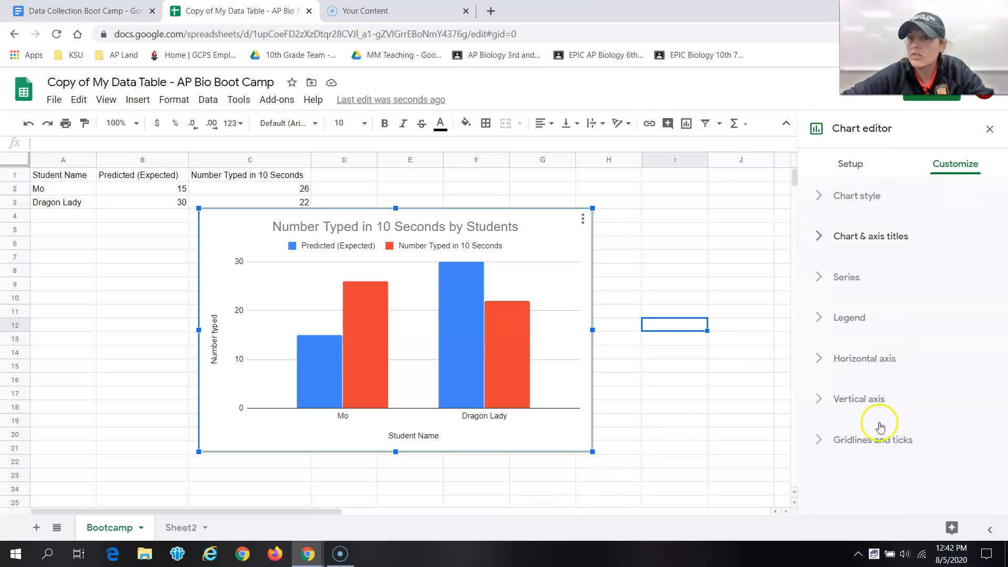
click(820, 318)
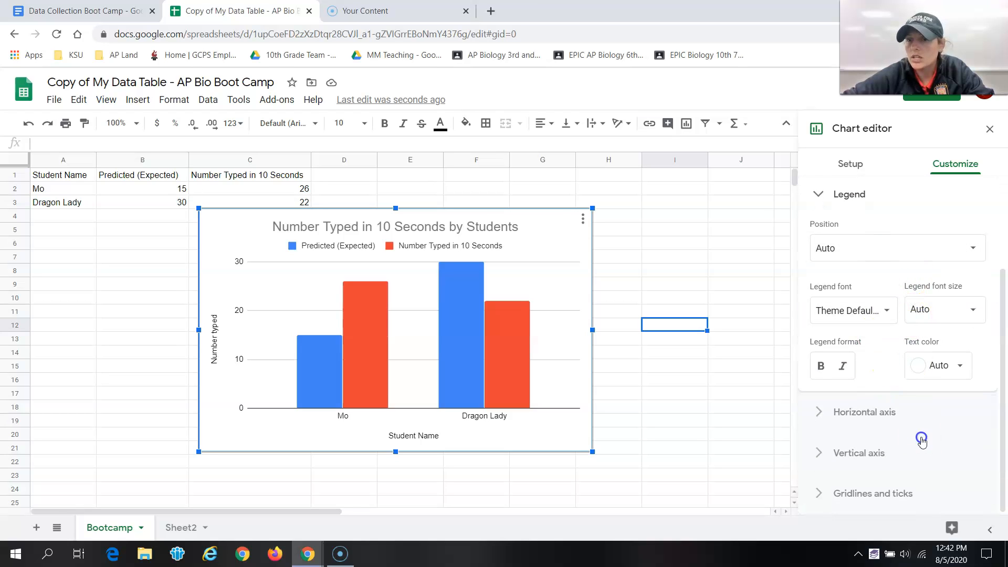
click(842, 412)
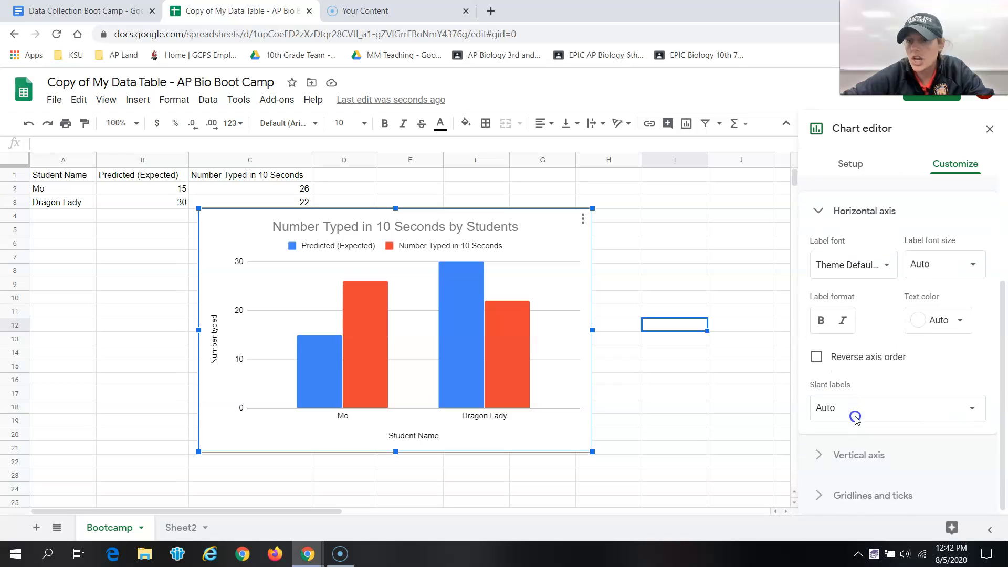
click(855, 468)
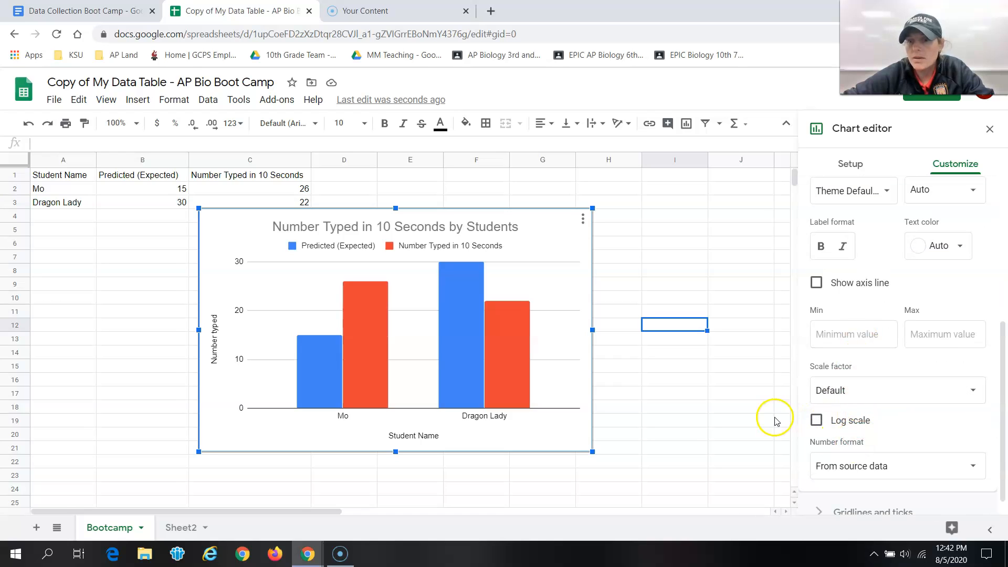
click(856, 497)
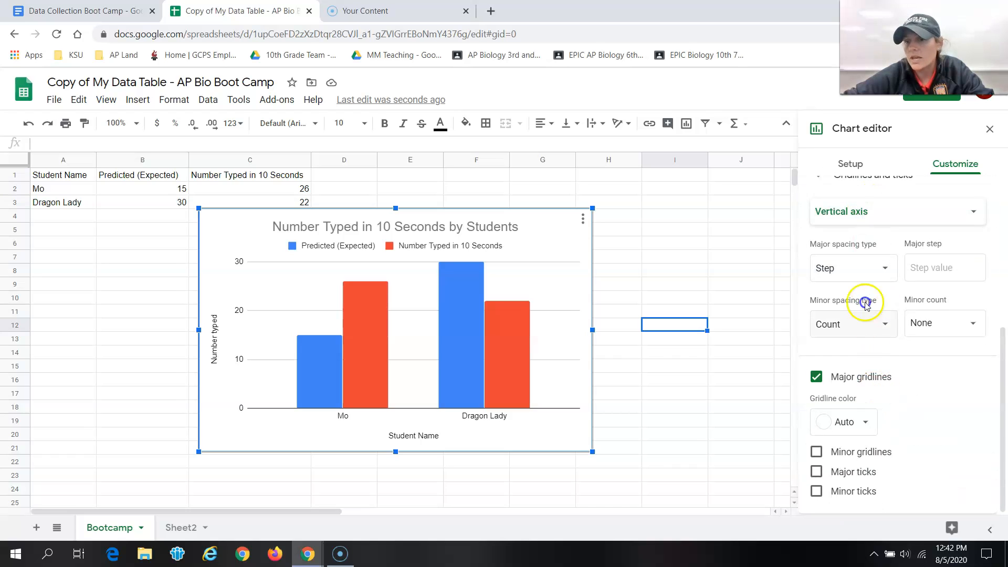
click(817, 452)
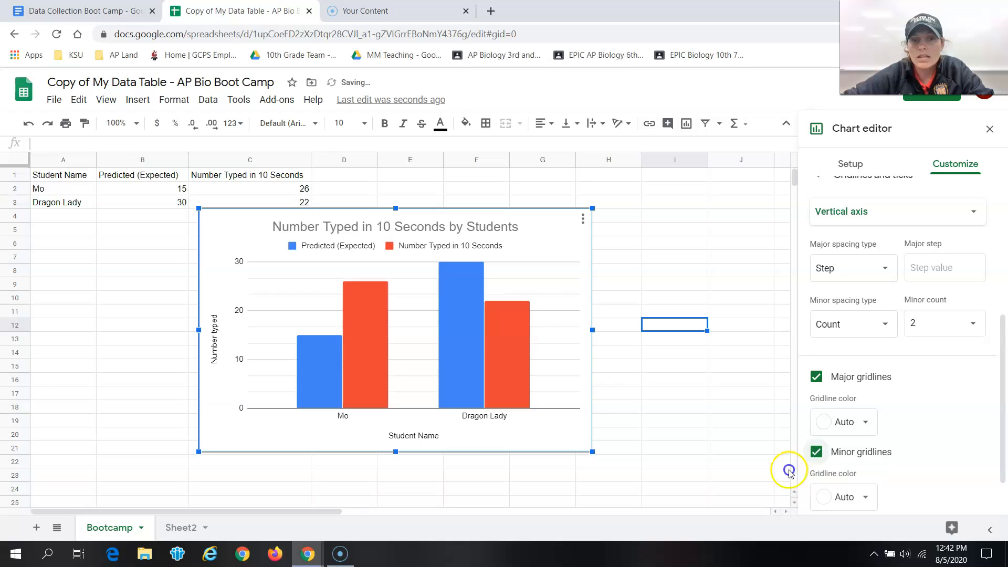
scroll(933, 420, down, 1)
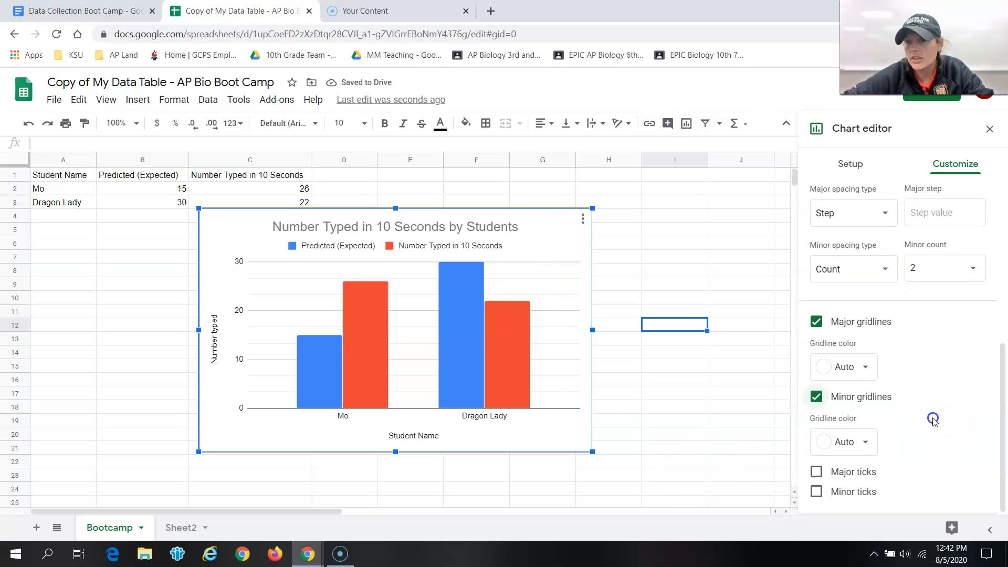
scroll(888, 414, up, 6)
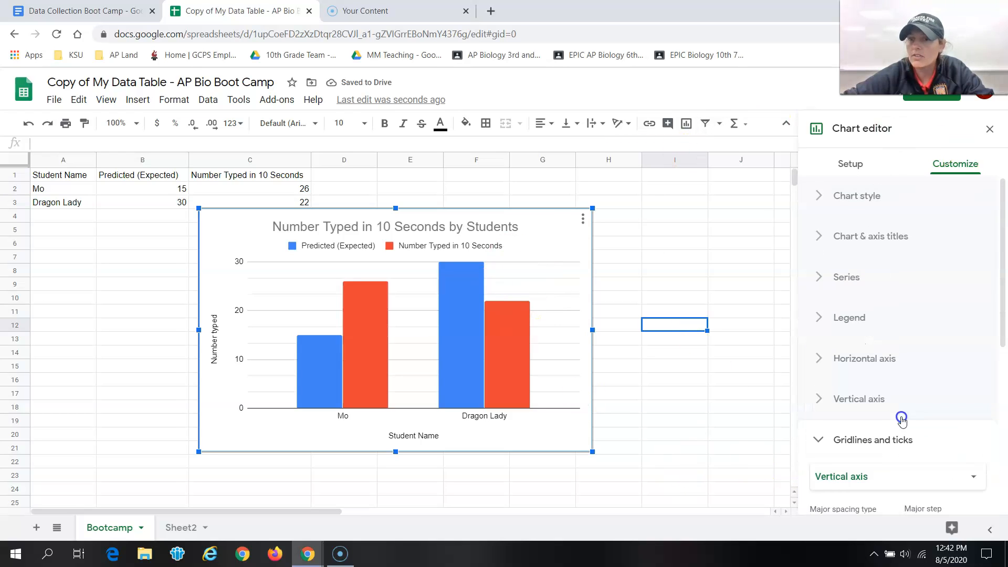
click(818, 440)
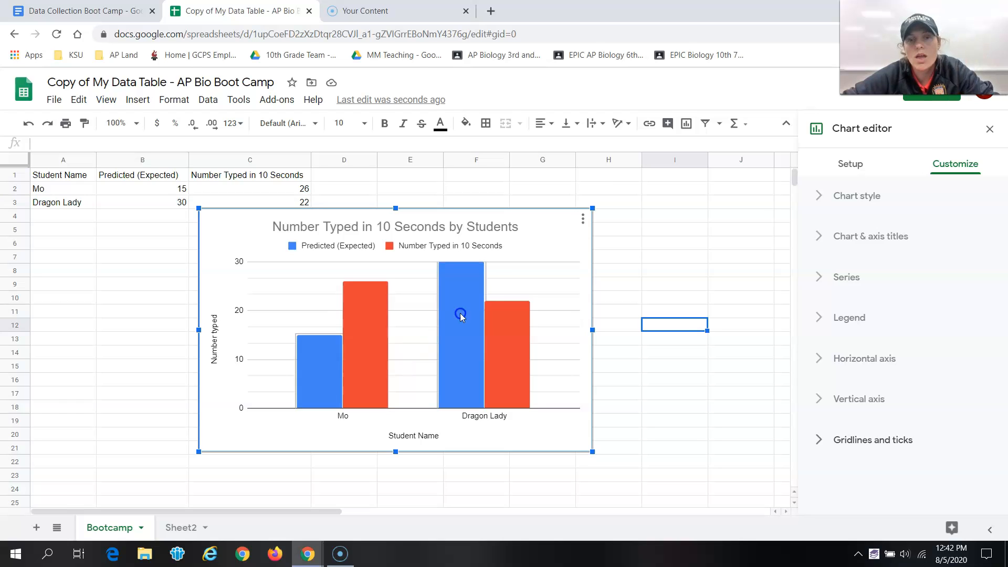
Step: Browse the available chart types in the chart editor's setup options
click(584, 220)
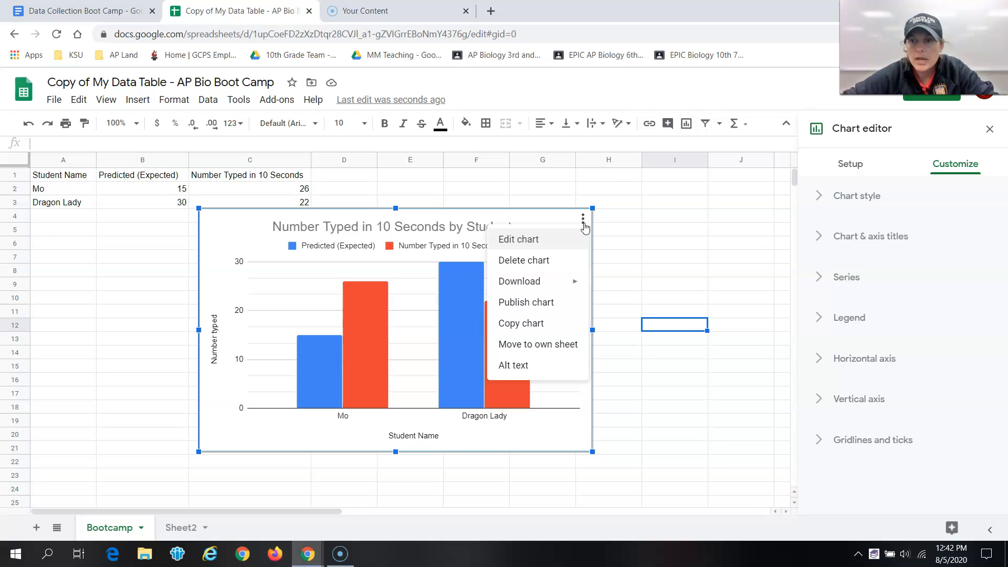
click(527, 240)
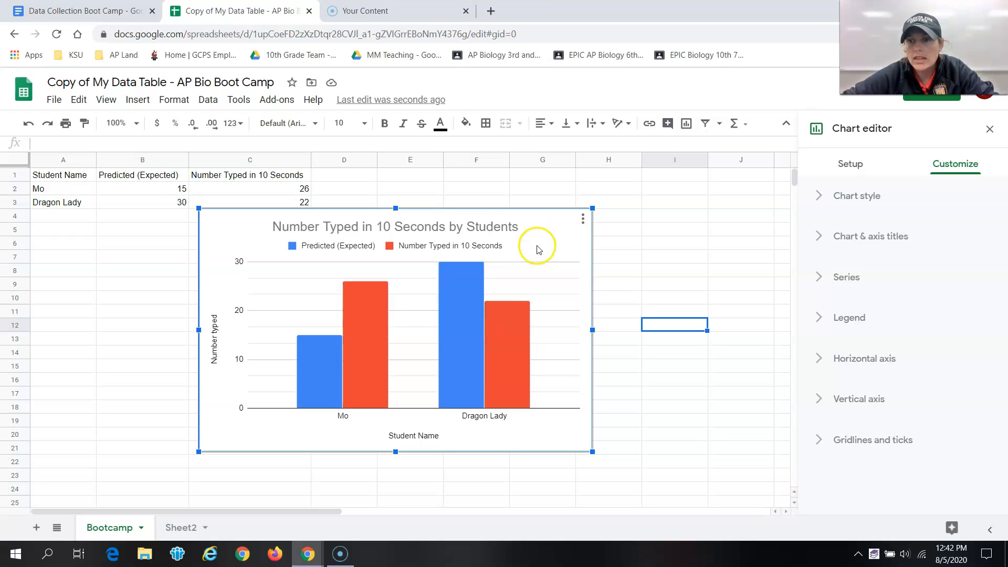
click(850, 164)
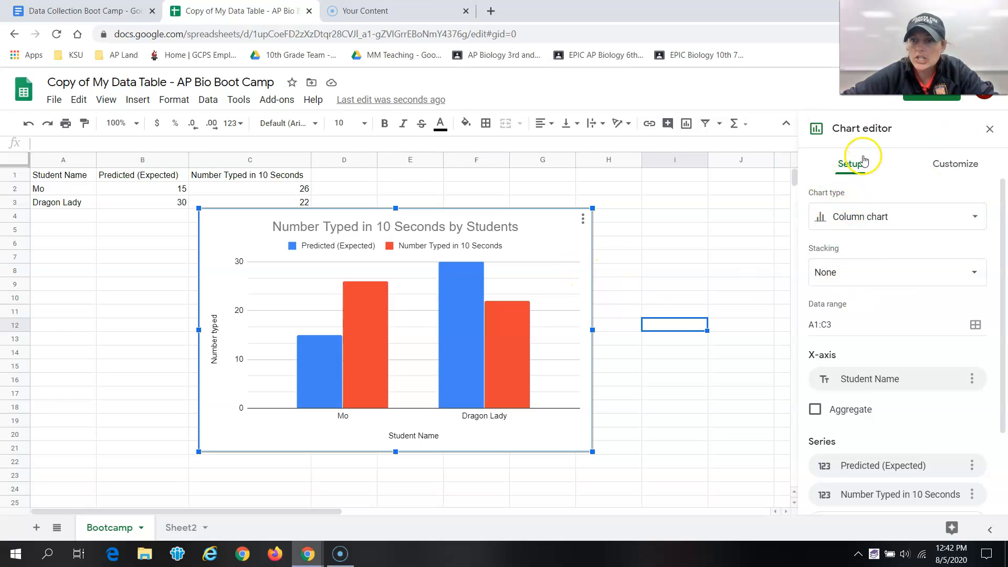
click(973, 223)
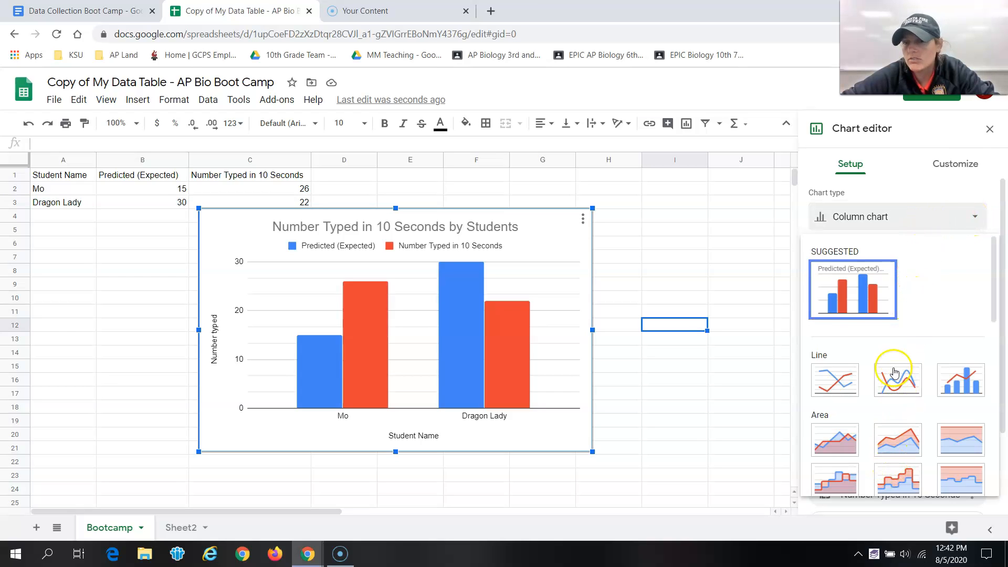
scroll(898, 363, down, 3)
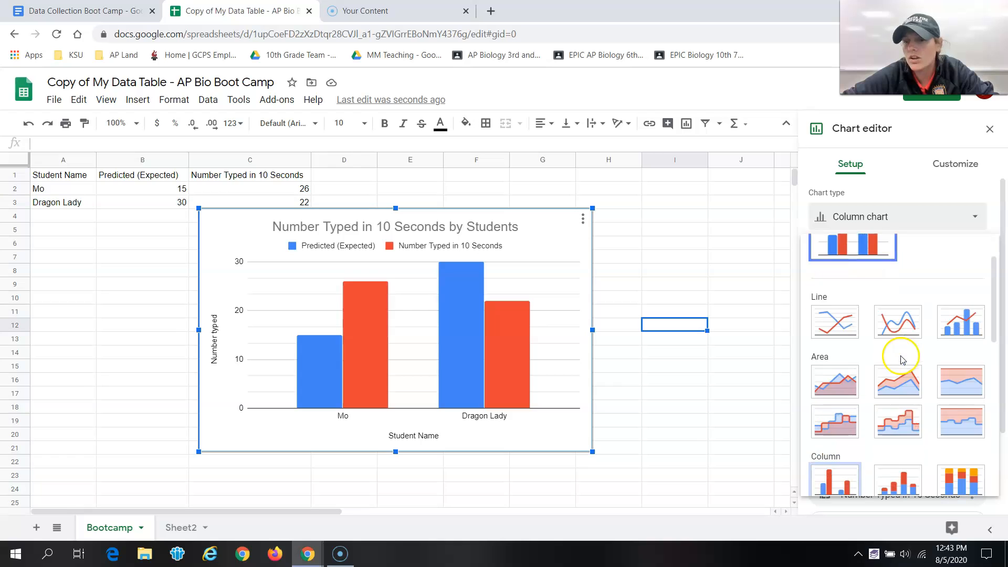
click(837, 413)
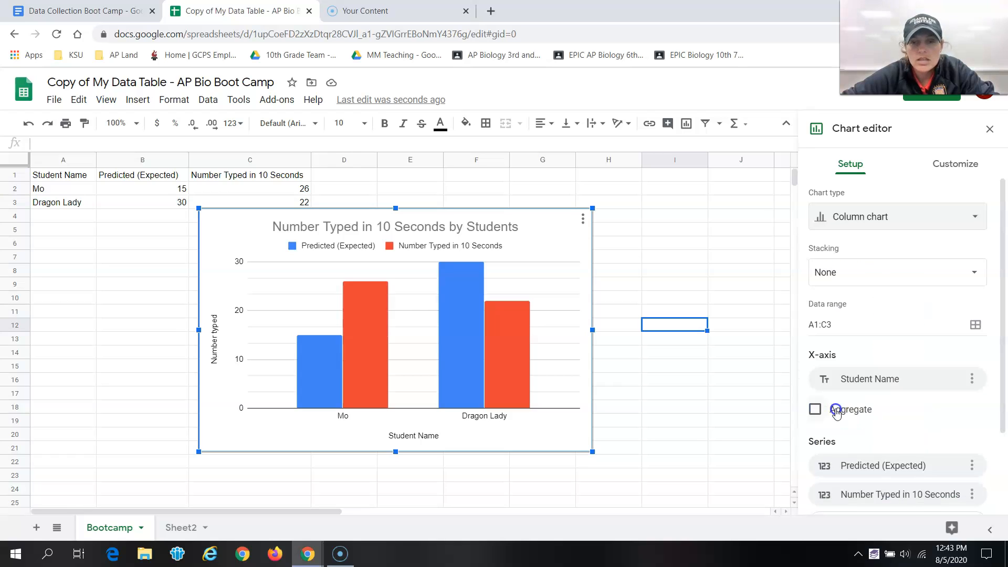
Step: Change the chart type to a stacked column chart
click(949, 215)
scroll(882, 336, down, 2)
scroll(885, 368, down, 1)
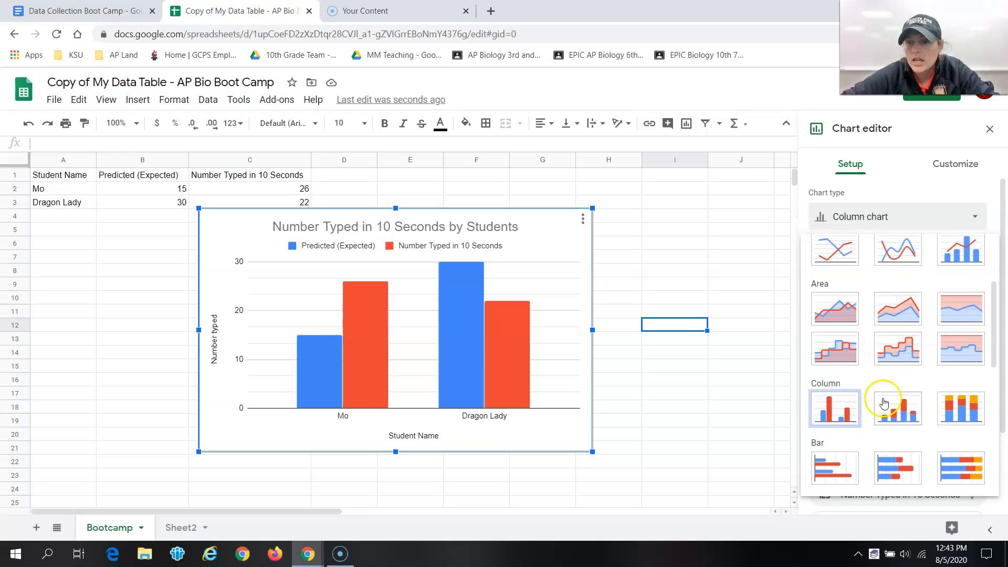
click(911, 412)
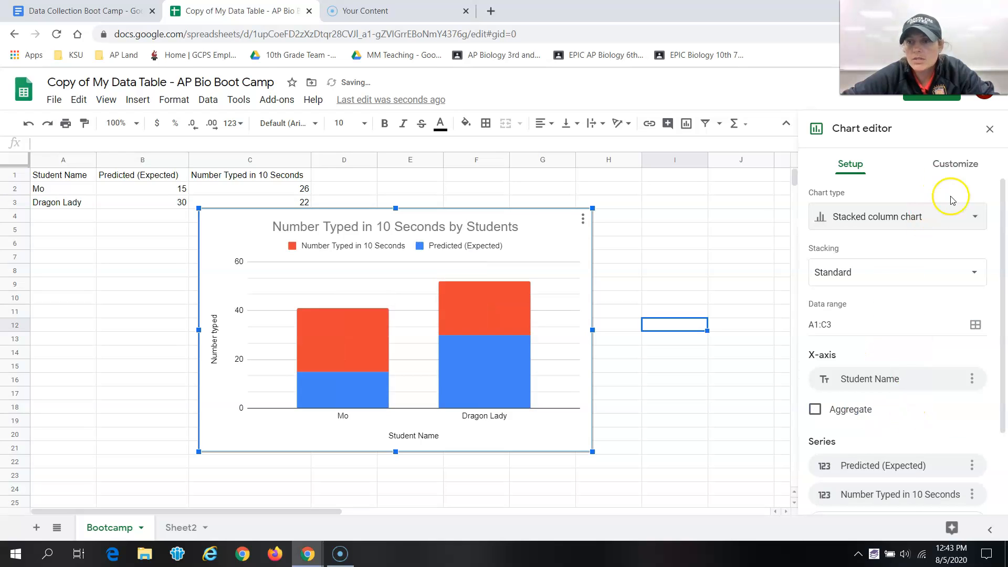
Step: Change the chart type to an area chart and select the chart title for editing
click(965, 225)
scroll(903, 304, down, 3)
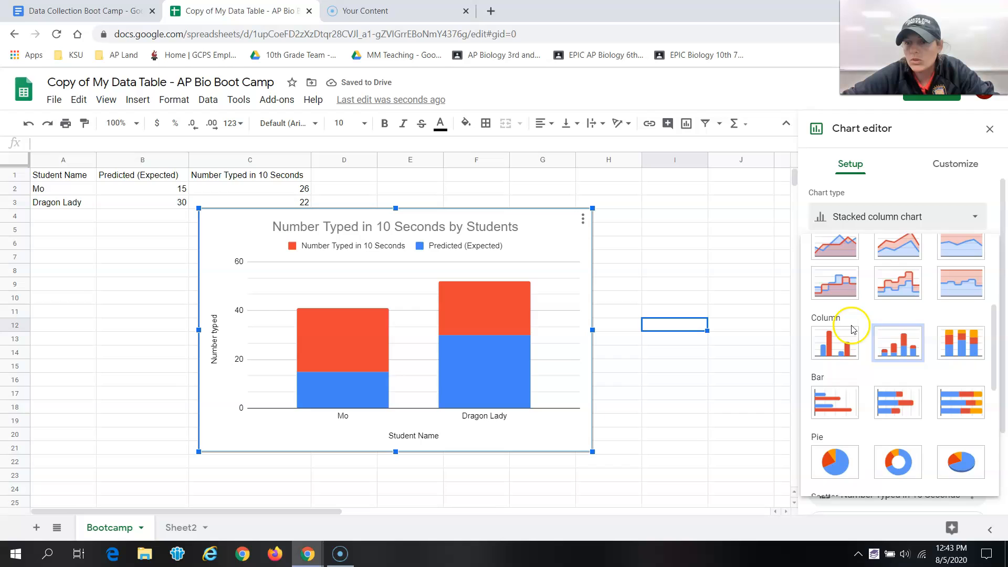
click(834, 246)
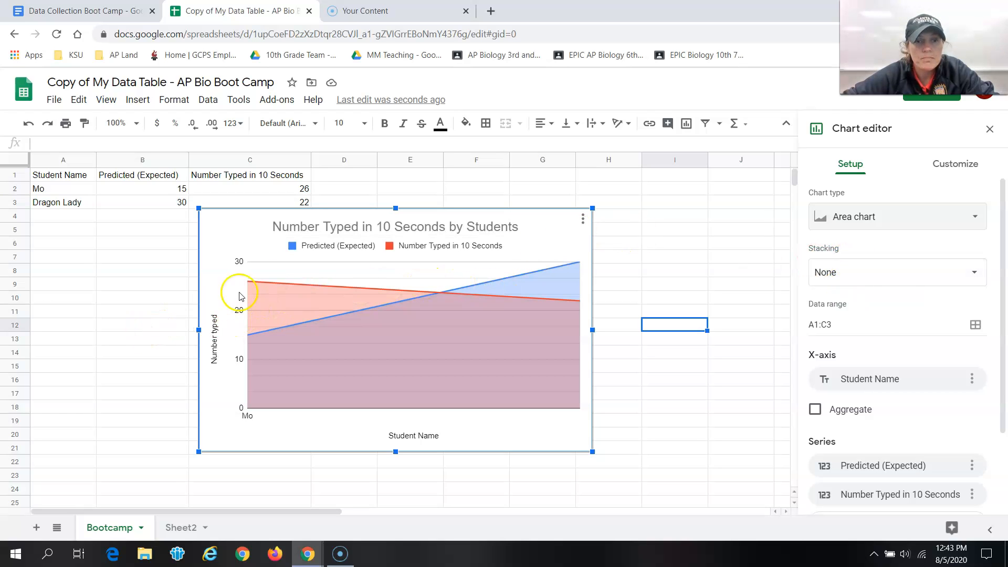
click(543, 226)
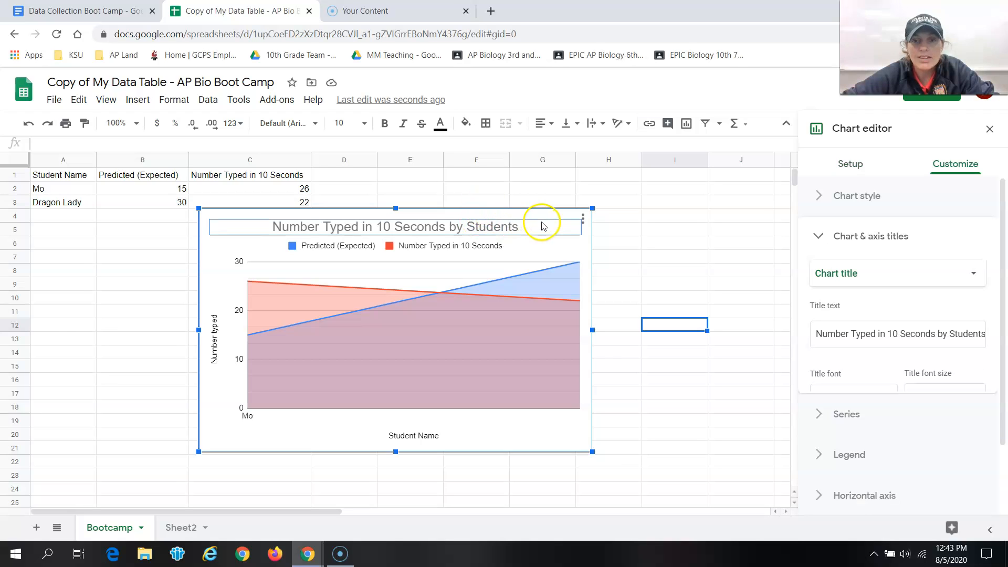